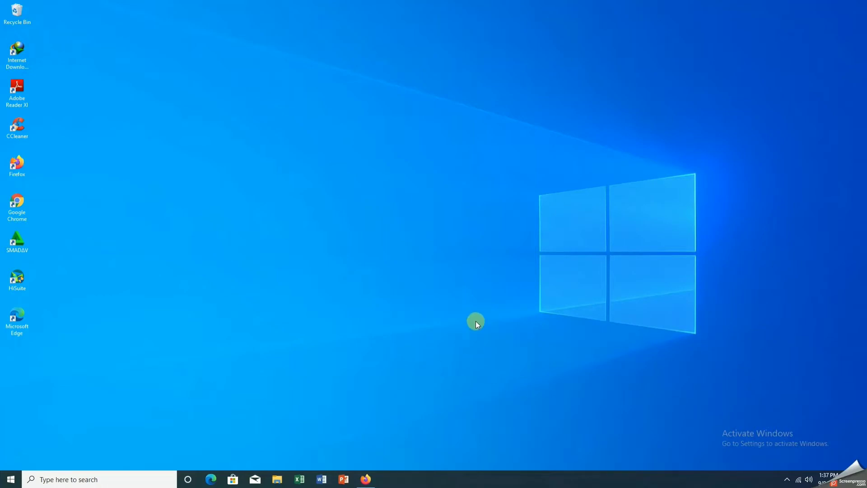
Switch to Firefox, load sisumaker.kuningankab.go.id and enlarge the login page to 110%.
click(366, 479)
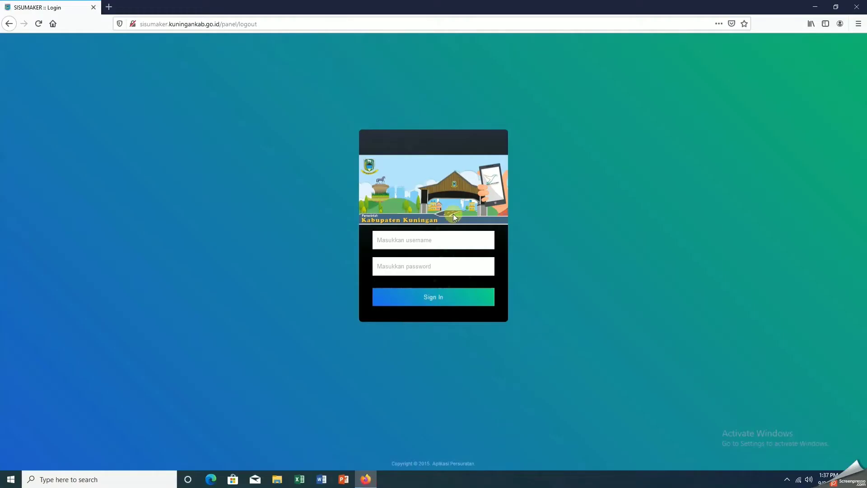
click(265, 23)
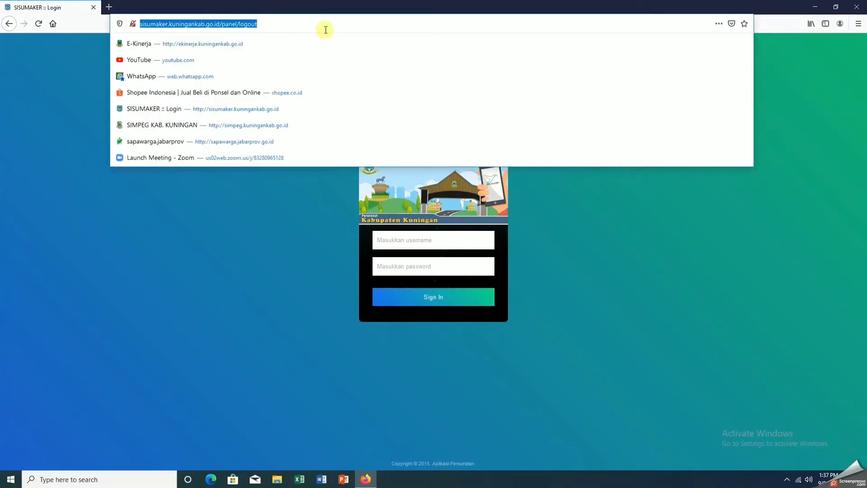
text(si)
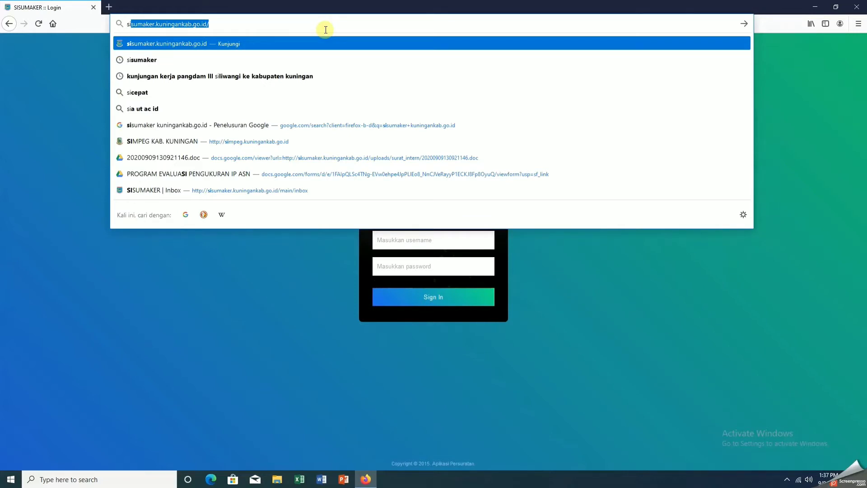
key(Return)
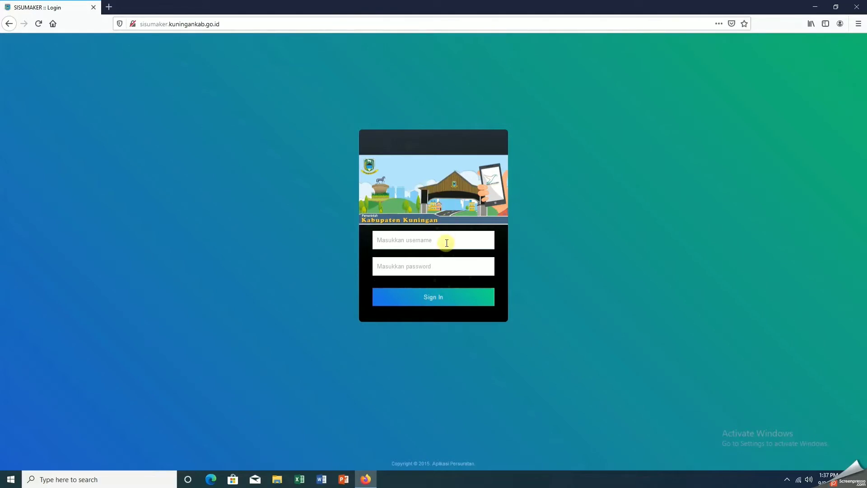
click(536, 244)
key(ctrl+plus)
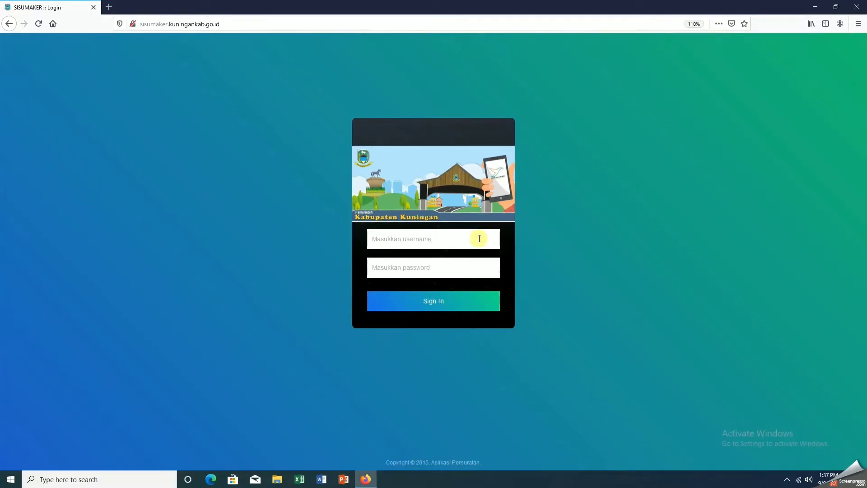
Sign in with the username seksipersandian and the account password.
click(551, 234)
text(seksipersandian)
key(Tab)
text(****)
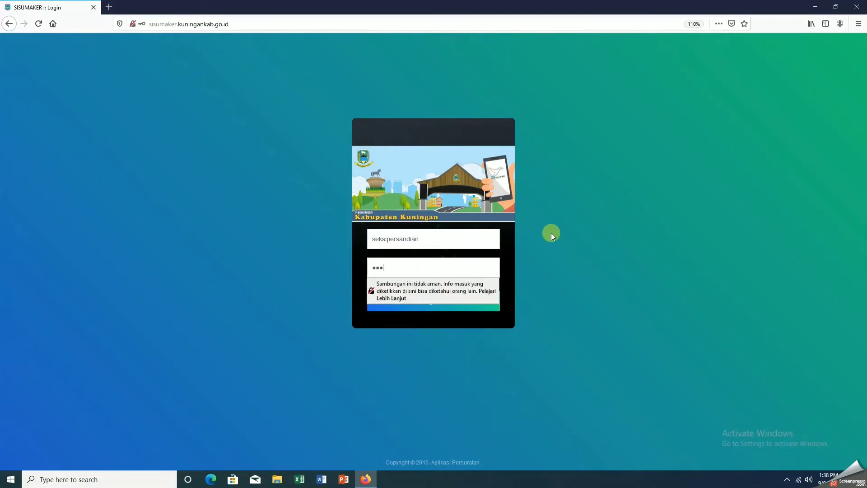
key(Return)
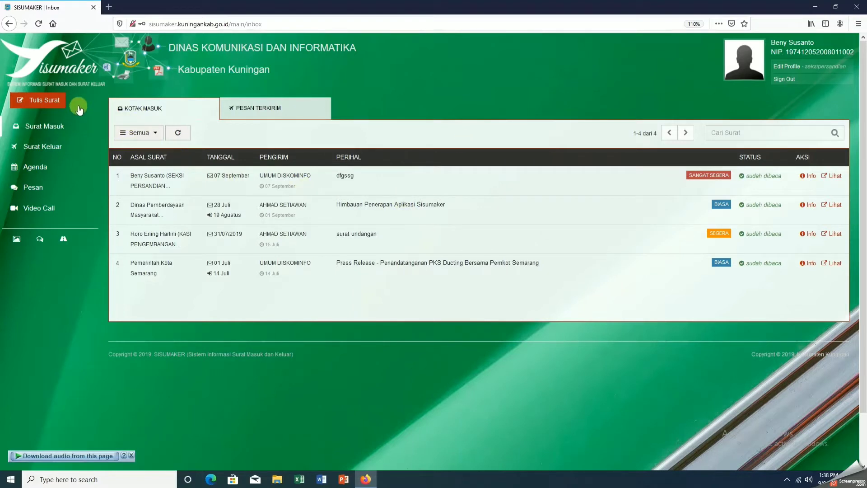
Start a new letter of type Surat Keluar with the Kepala Dinas Kominfo as signatory.
click(53, 103)
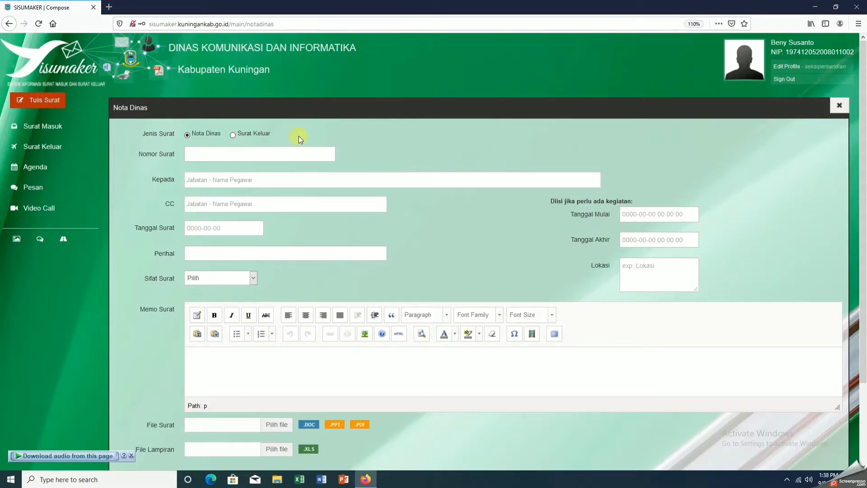
click(232, 134)
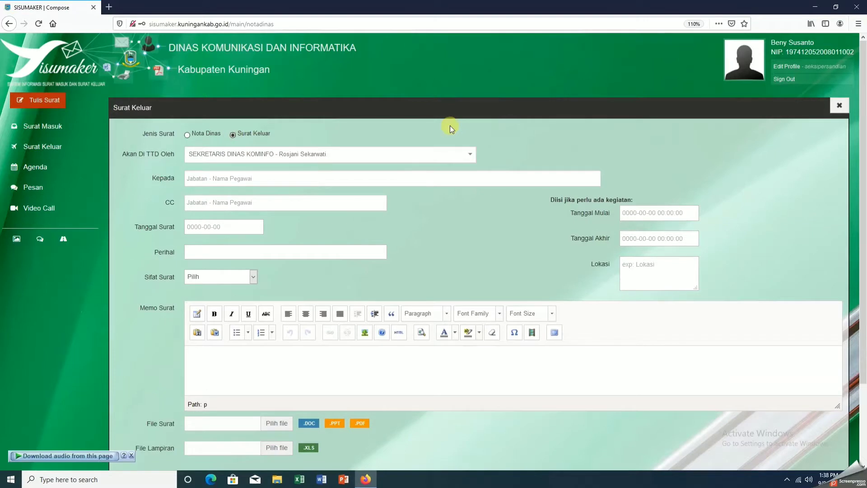
click(444, 161)
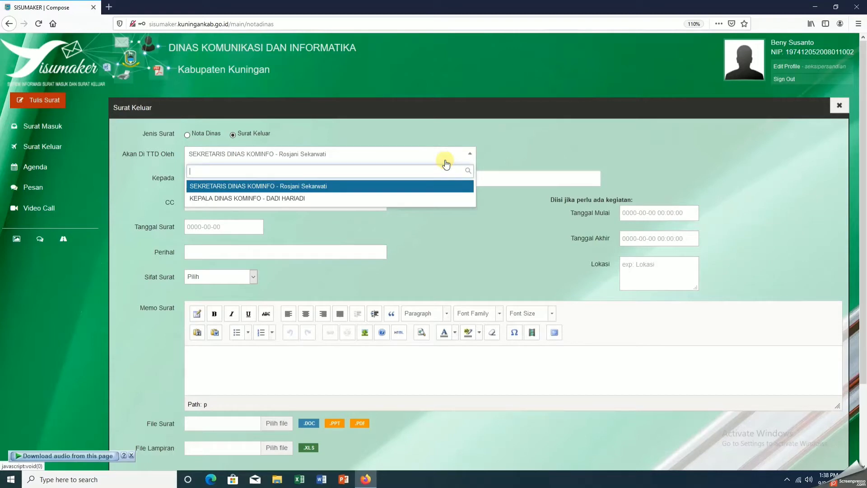
click(405, 202)
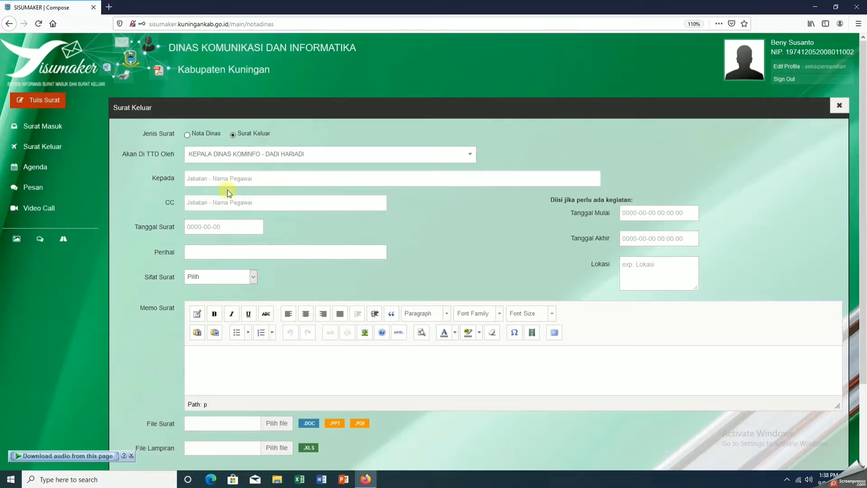
Address the letter to the Kepala Bidang Persandian dan Statistik Kominfo and set the letter date to 2020-09-09.
click(193, 180)
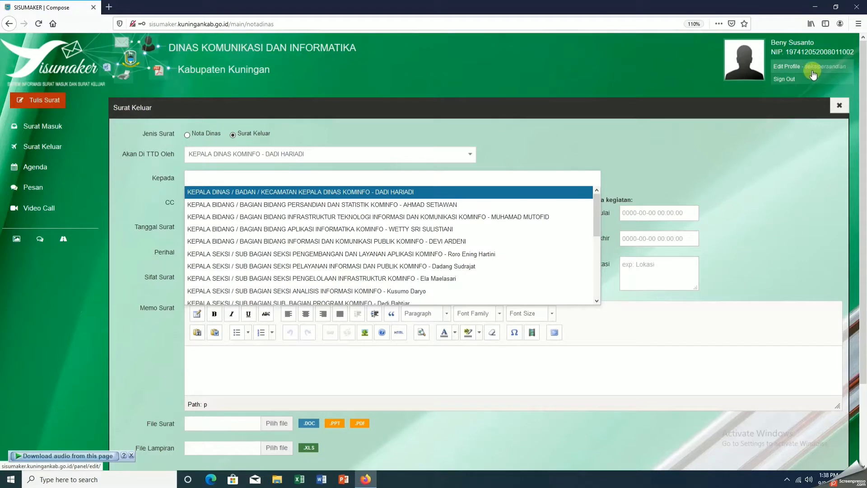
click(391, 205)
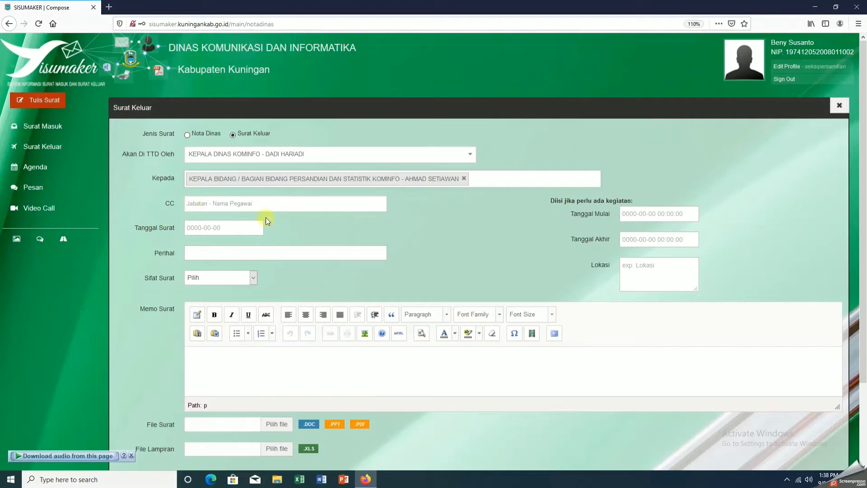
click(210, 226)
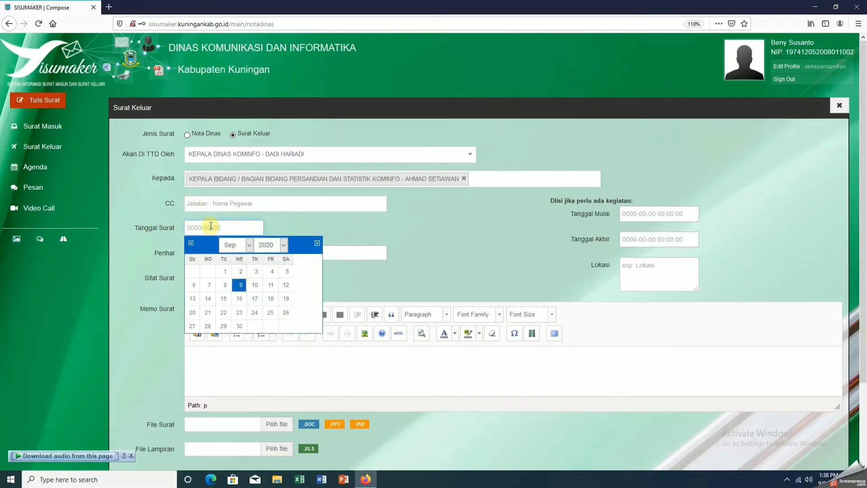
click(241, 285)
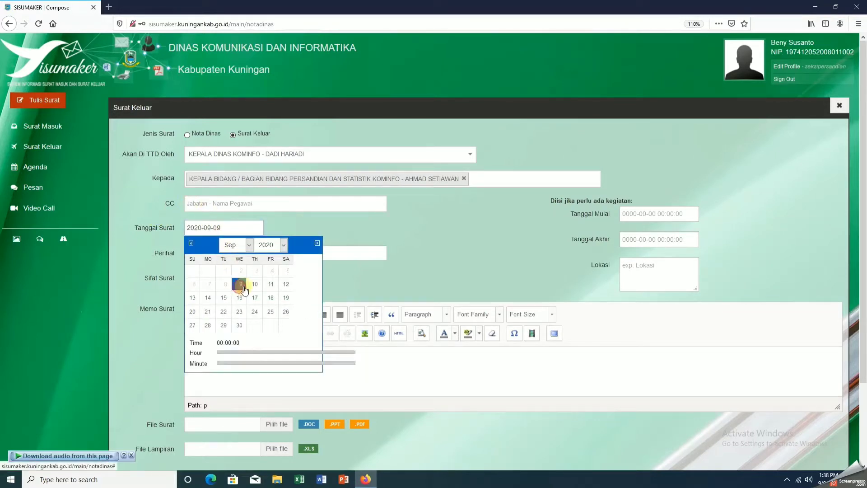
Enter the subject "Himbauan Penerapan Aplikasi Sisumaker" and set Sifat Surat to Segera.
click(202, 253)
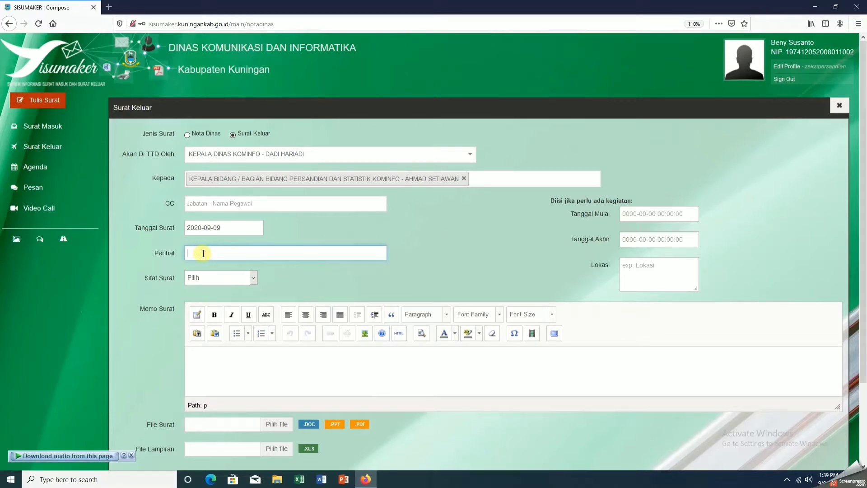
text(Himbauan)
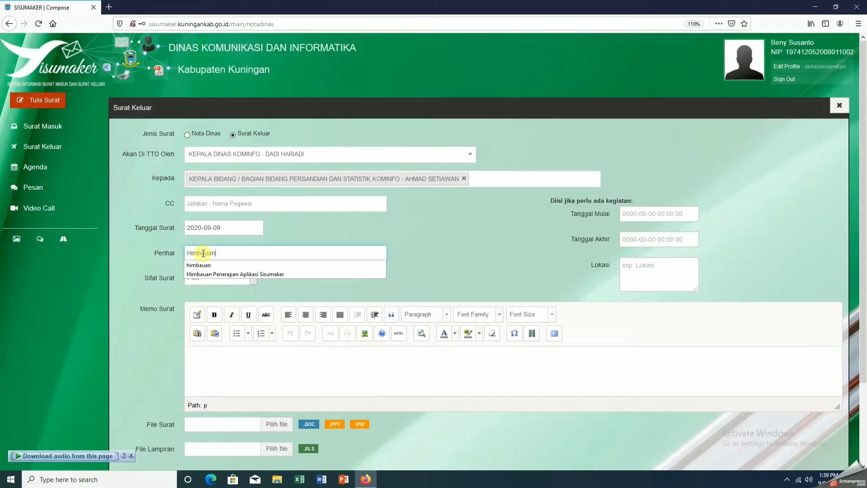
text( P)
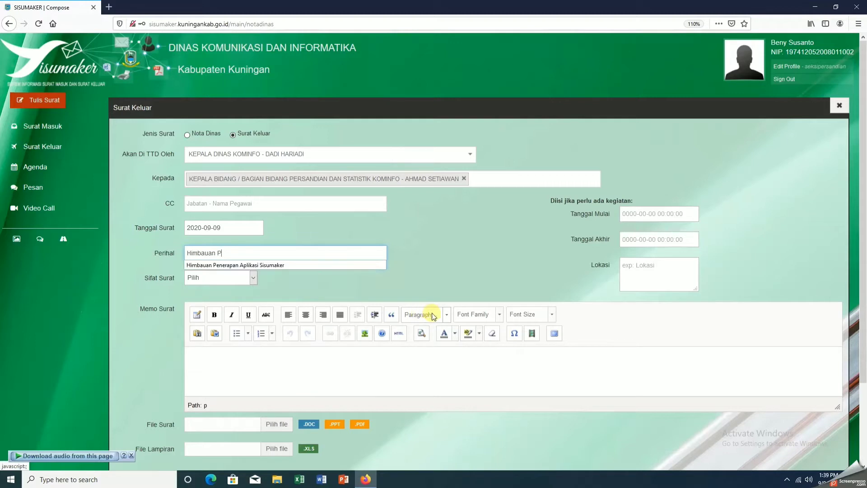
click(314, 266)
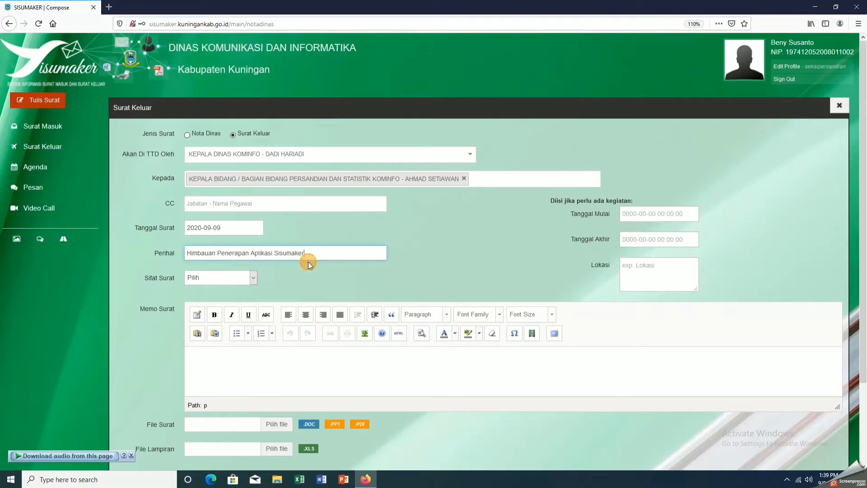
click(252, 283)
click(231, 315)
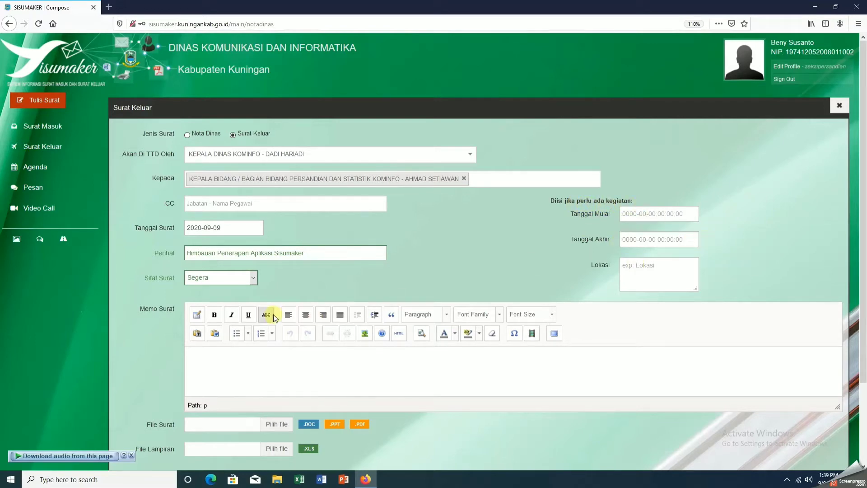
Attach the Word document "himbauan Penerapan Aplikasi Sisumaker" from the sisumaker folder as File Surat.
scroll(271, 313, down, 3)
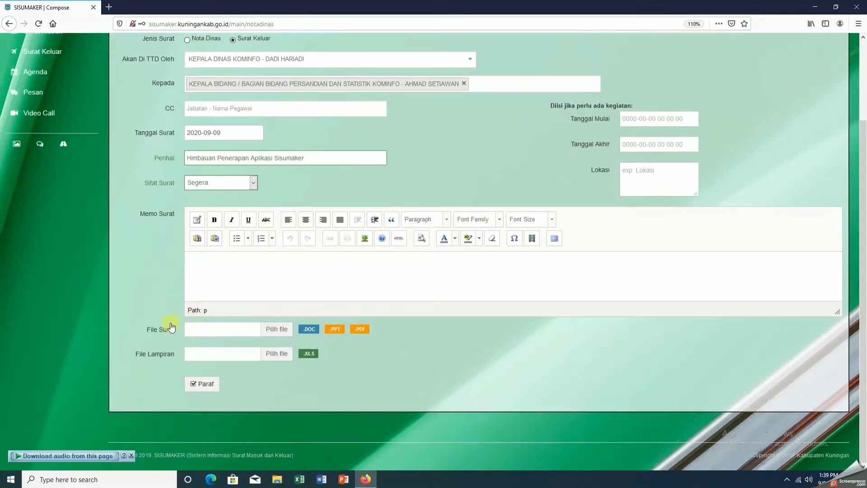
click(279, 328)
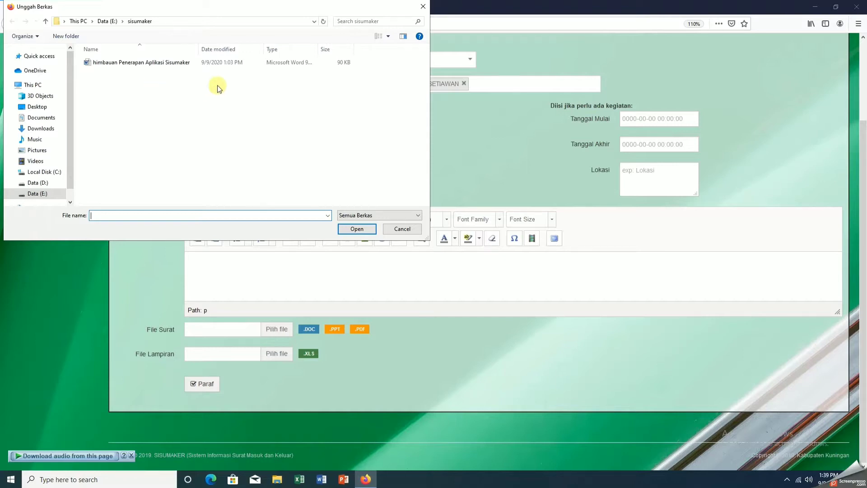
click(188, 63)
click(356, 229)
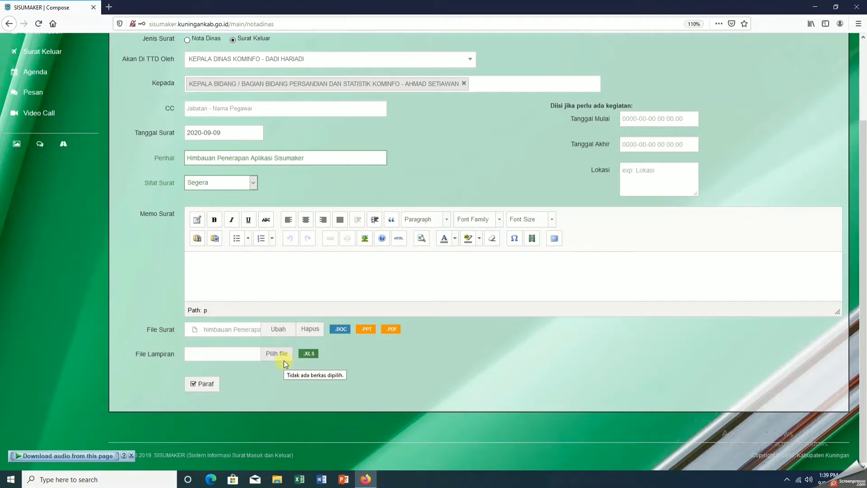
Initial the letter (Paraf) by validating with the account password and send it to the recipient.
click(202, 384)
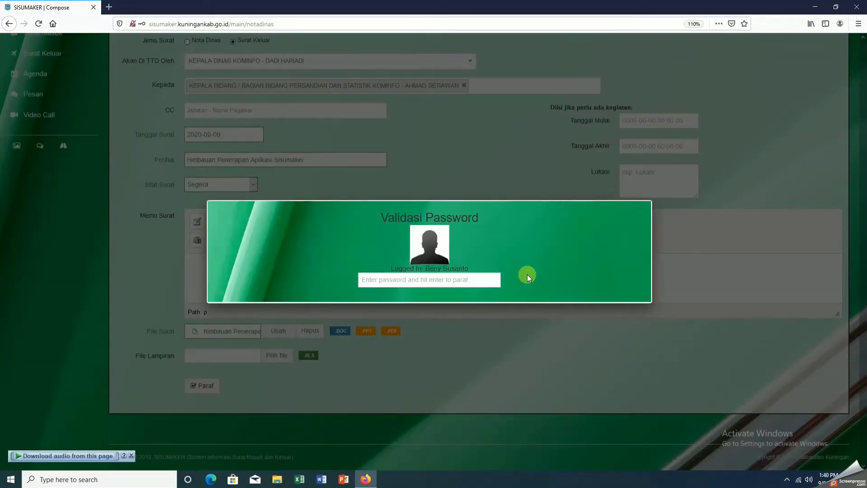
click(477, 282)
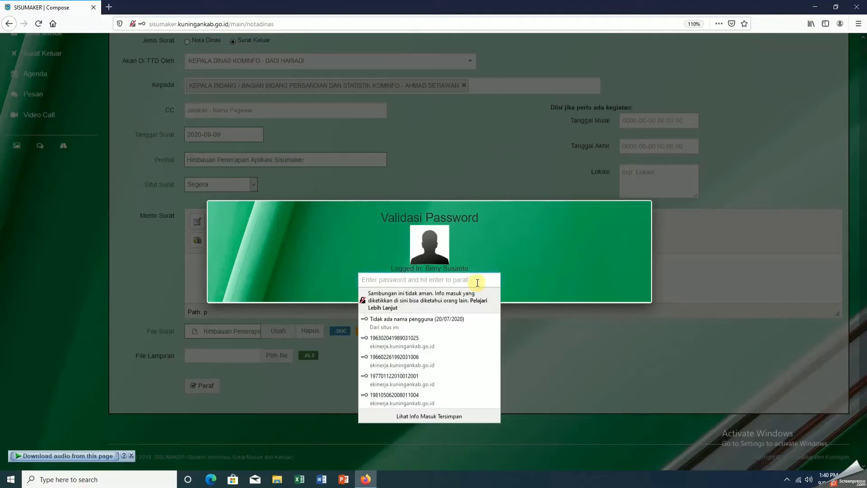
text(****)
key(Return)
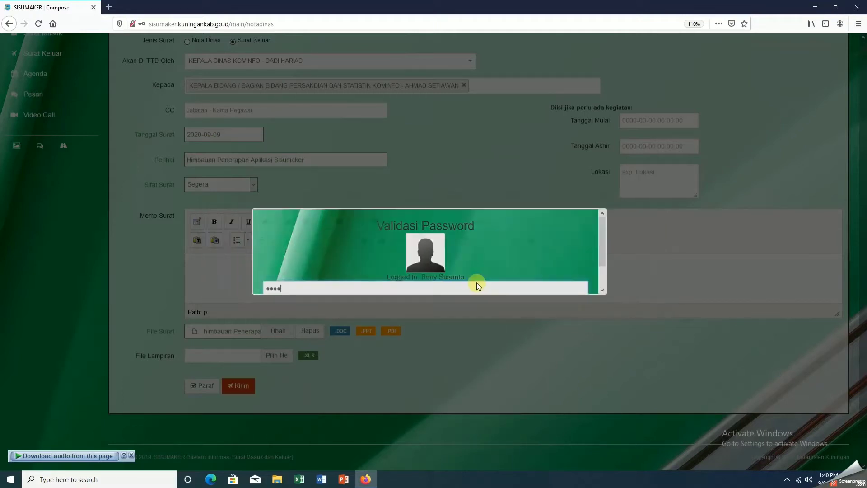
click(231, 391)
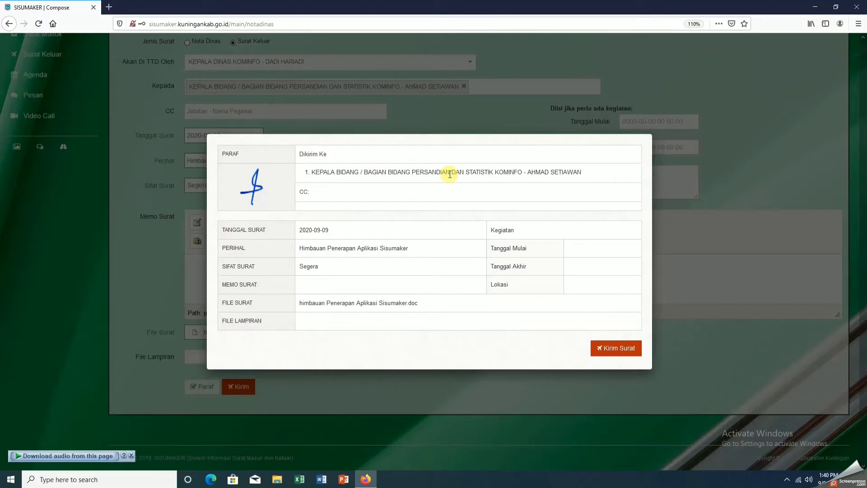
click(617, 349)
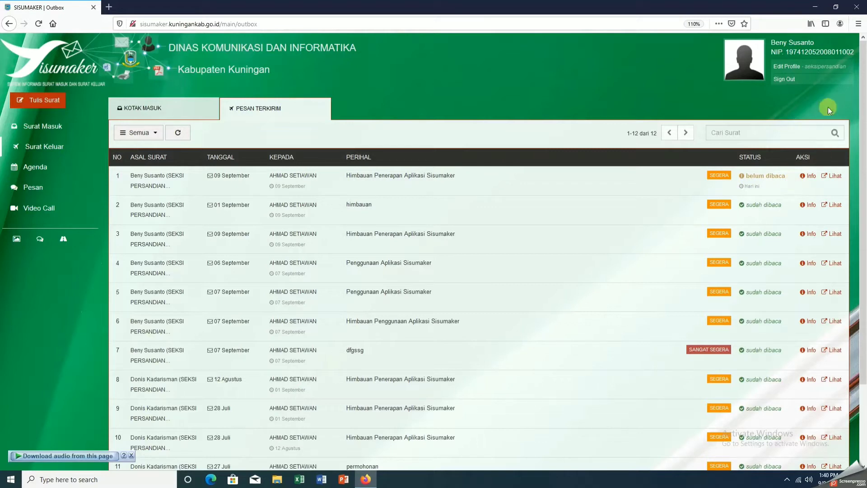
Sign out and sign back in with the username kabidpersandian and that account's password.
click(785, 80)
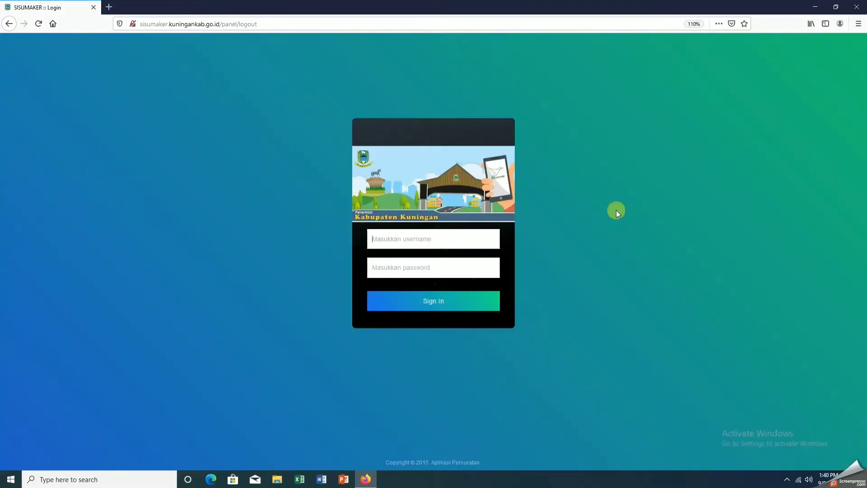
click(439, 238)
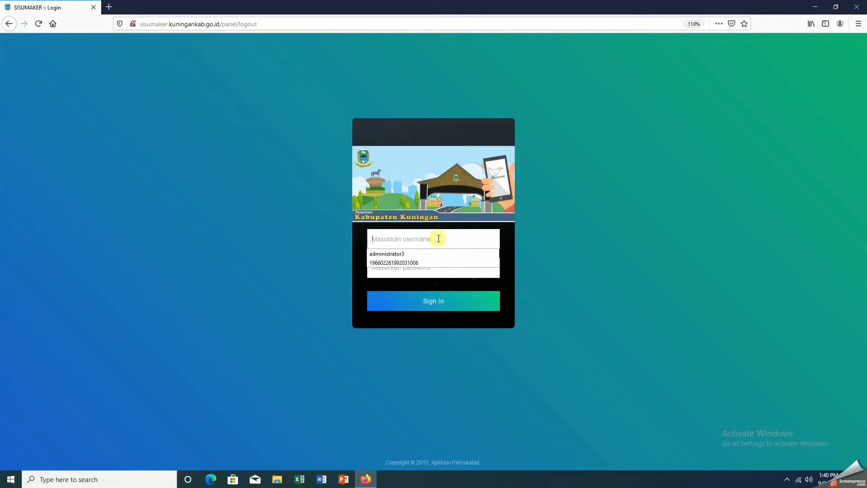
text(kabidper)
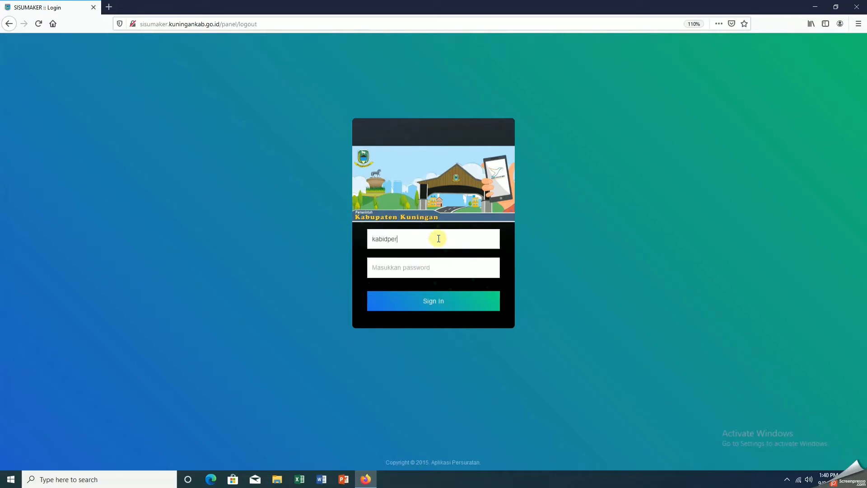
text(sandian)
key(Tab)
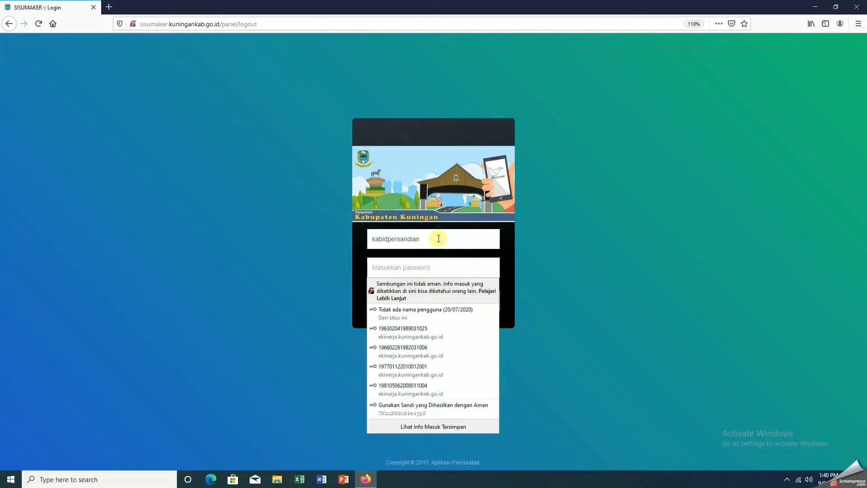
text(*****)
key(Return)
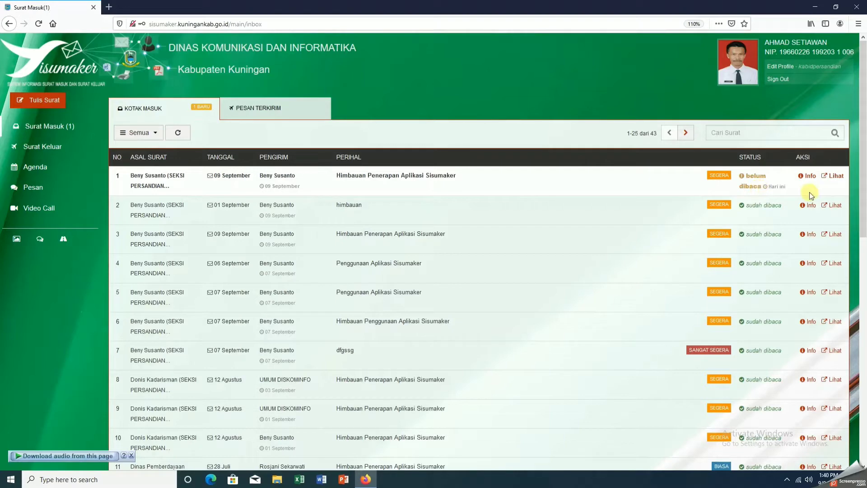
Open the unread letter "Himbauan Penerapan Aplikasi Sisumaker" in the inbox and read through its document preview.
click(833, 175)
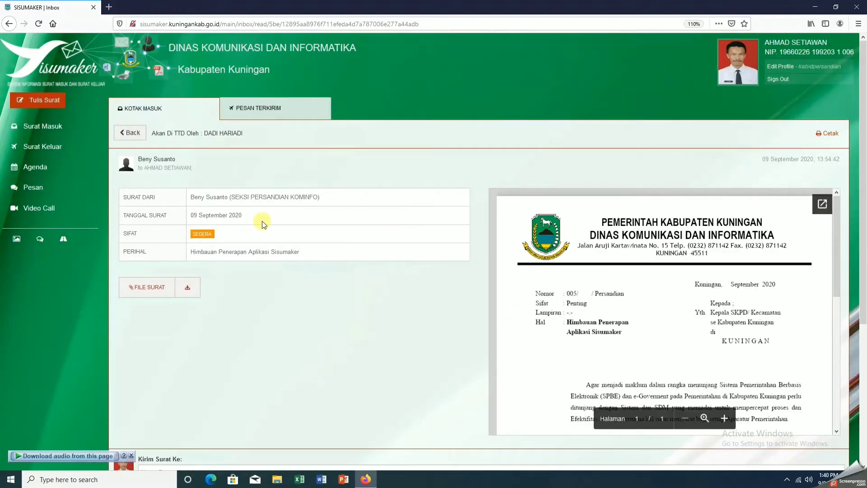
scroll(590, 285, down, 10)
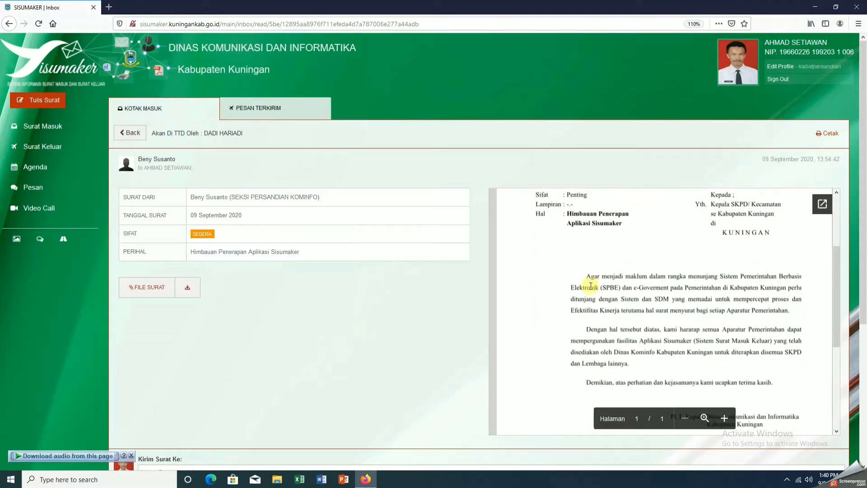
Review the letter preview and view the correction file fields under Surat Perlu Dikoreksi Ya, then return the option to Tidak.
scroll(590, 291, up, 4)
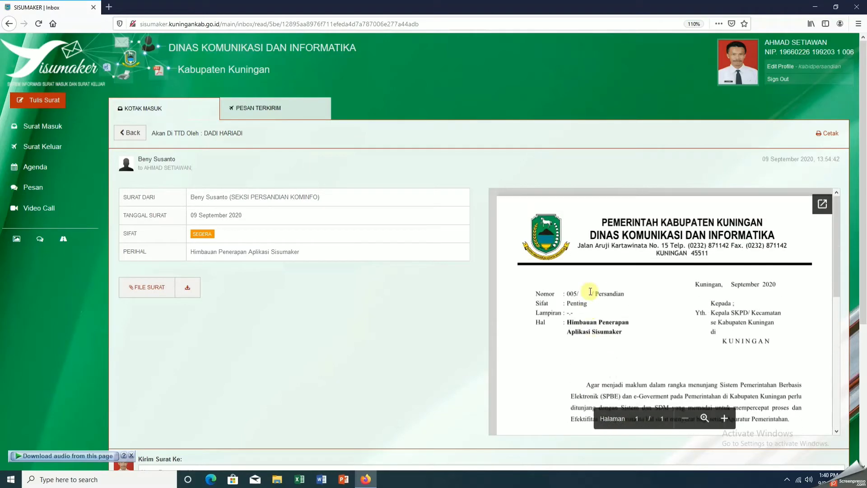
scroll(590, 291, down, 3)
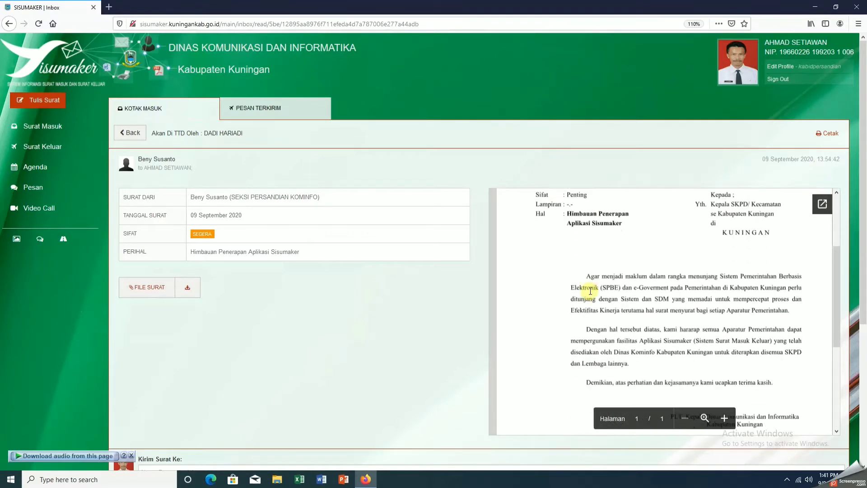
scroll(441, 293, down, 4)
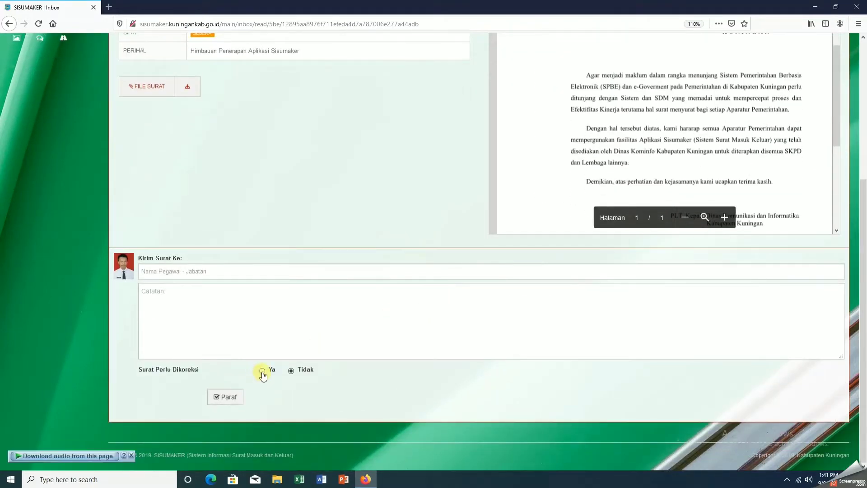
click(262, 371)
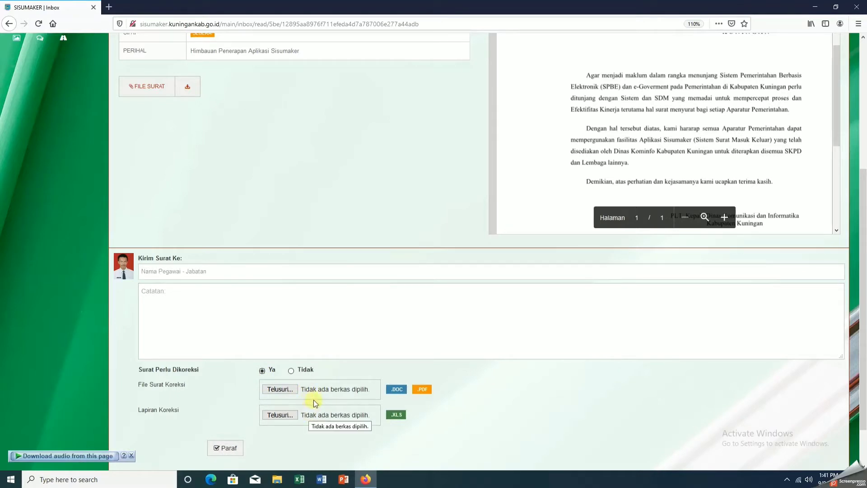
click(290, 371)
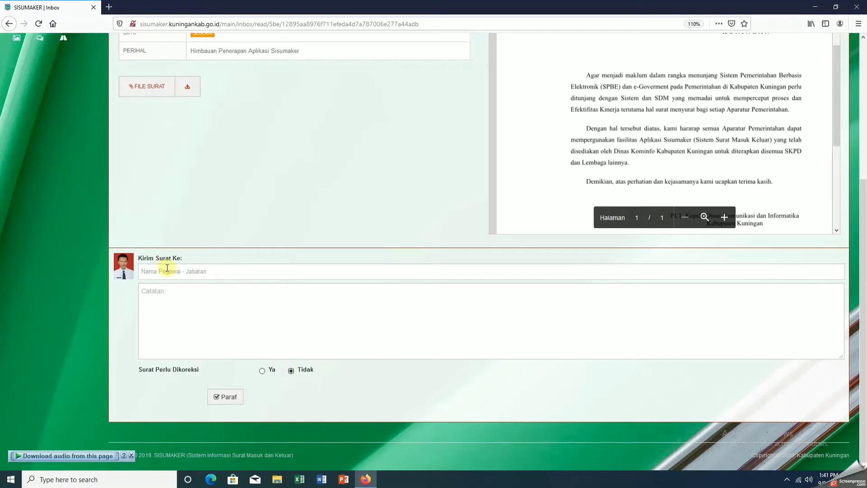
Address the letter to the Sekretaris Dinas Kominfo and initial it (Paraf) by validating with the account password.
click(340, 267)
scroll(357, 319, down, 3)
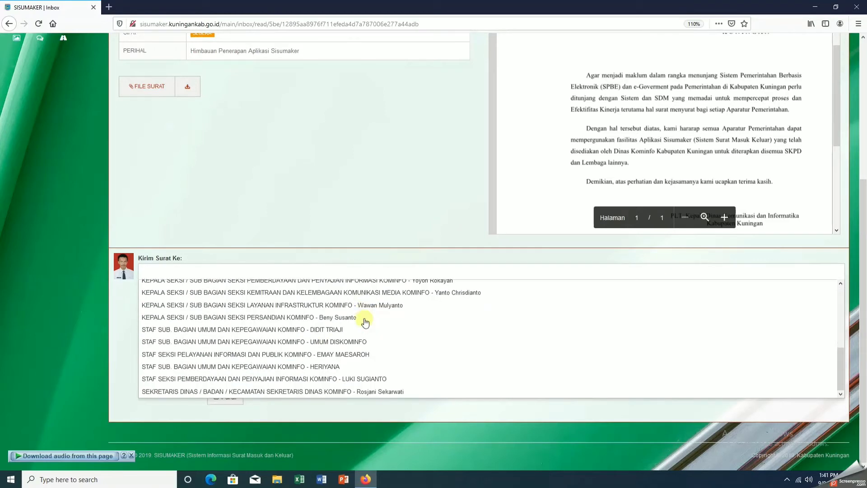
click(394, 391)
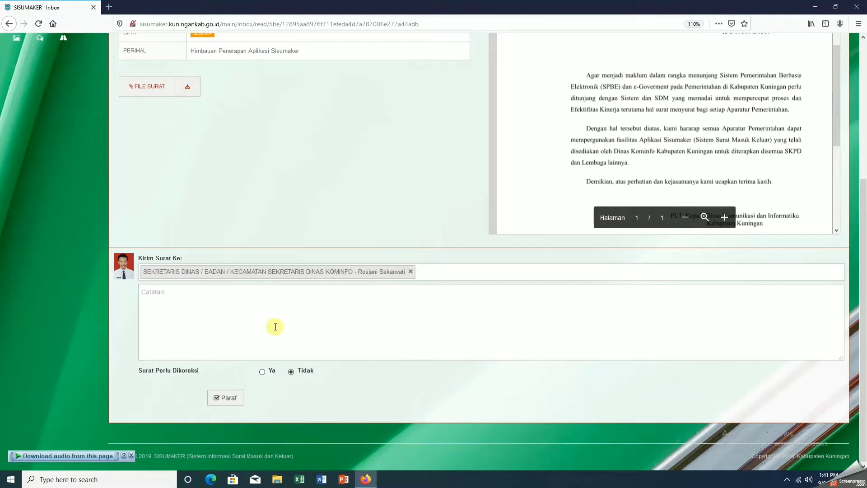
click(229, 398)
click(398, 294)
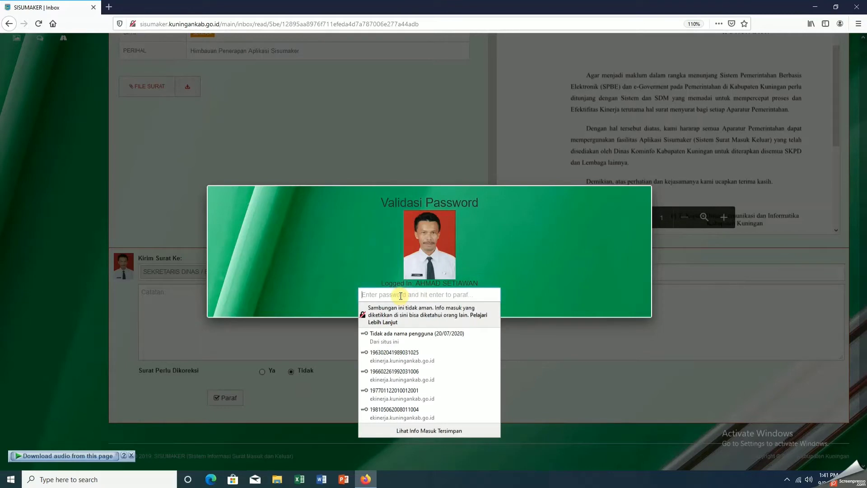
text(••)
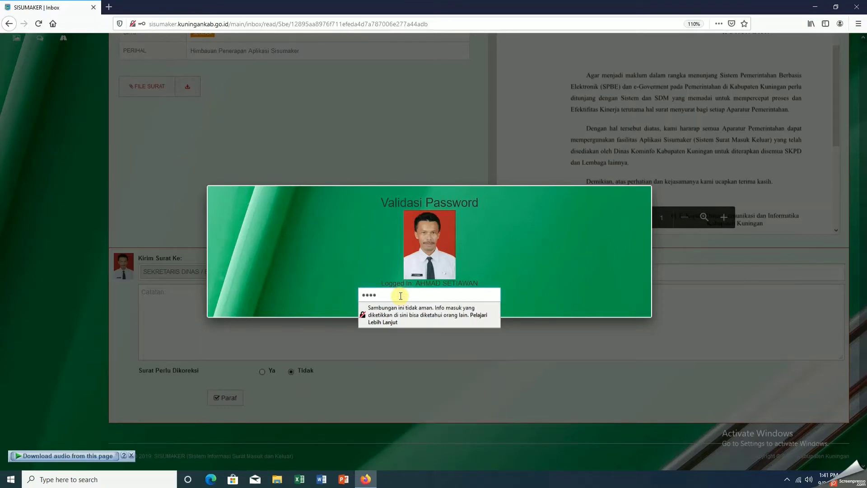
key(Return)
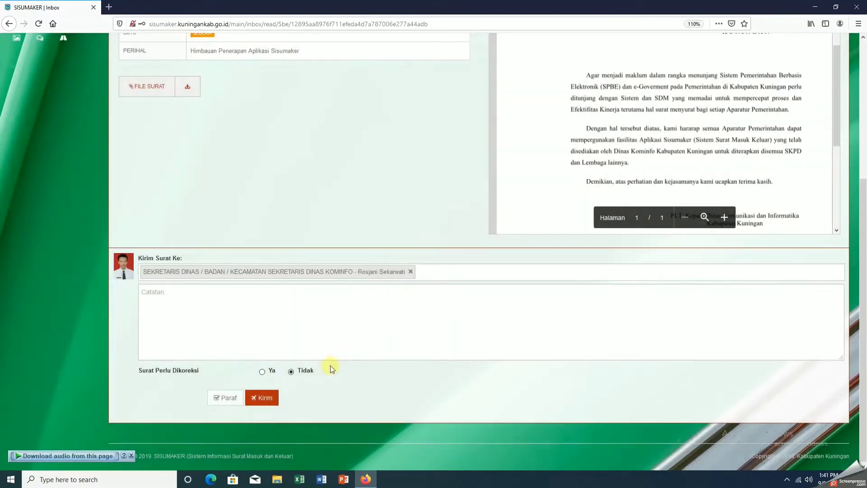
Send the disposition to the Sekretaris Dinas Kominfo and open the list of sent letters.
click(264, 400)
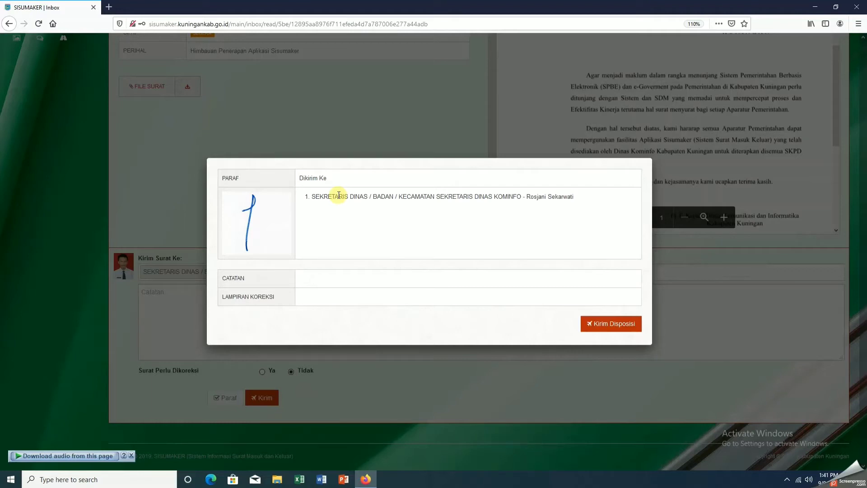
click(617, 323)
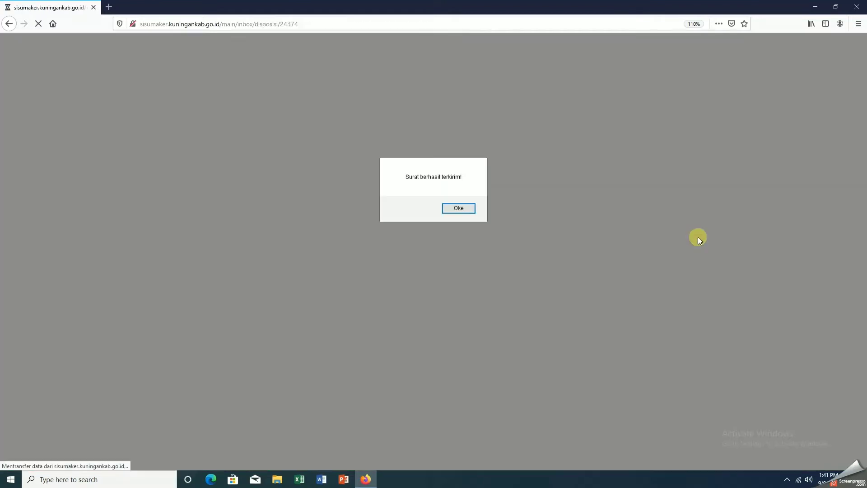
click(450, 207)
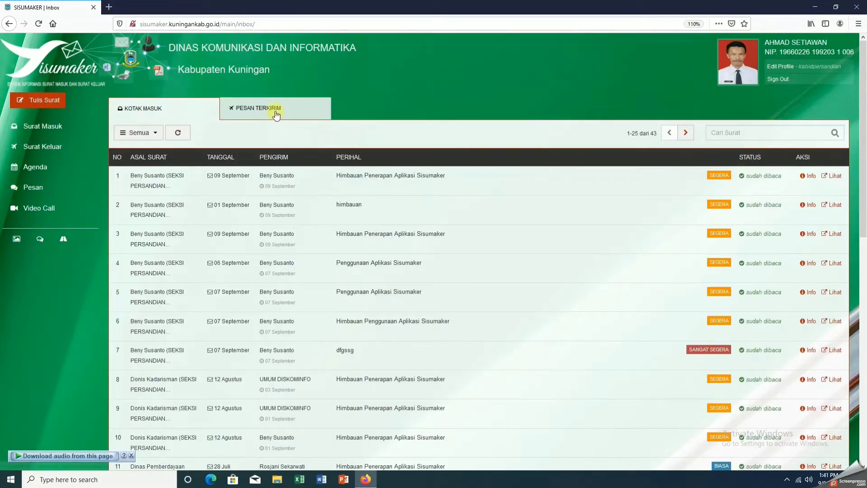
click(277, 113)
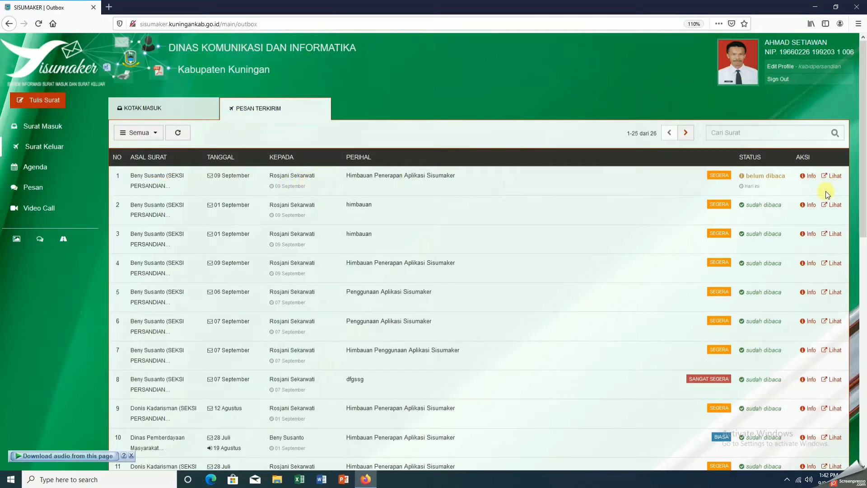
Sign out and sign back in with the username sekdiskominfo and that account's password.
click(776, 80)
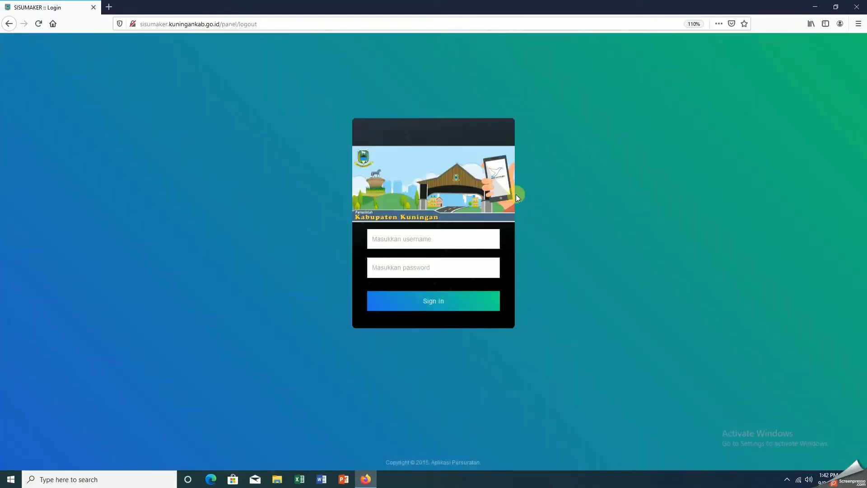
text(sek)
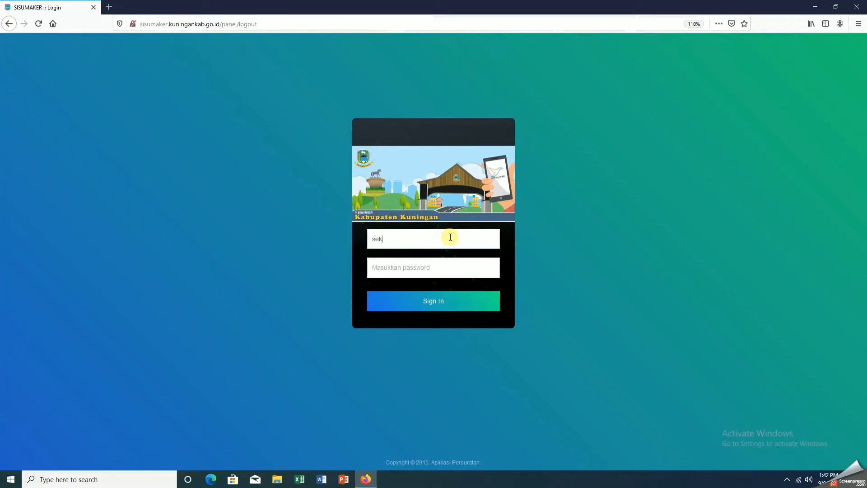
text(diskominfo)
key(Tab)
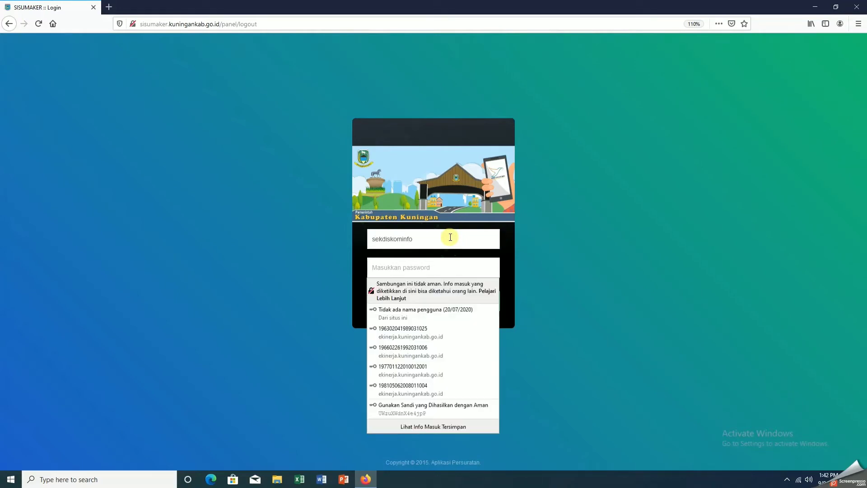
text(****)
key(Return)
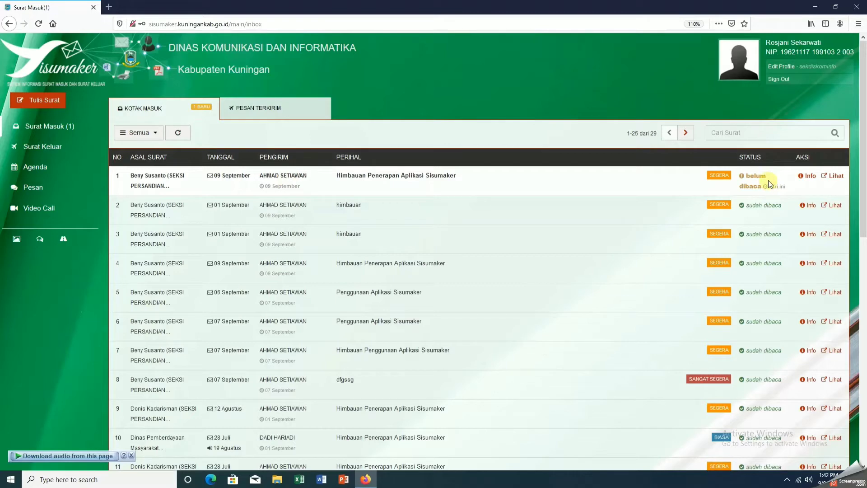
Open the unread letter "Himbauan Penerapan Aplikasi Sisumaker" in the Sekretaris Dinas inbox and read its document preview through to the signature block.
click(834, 180)
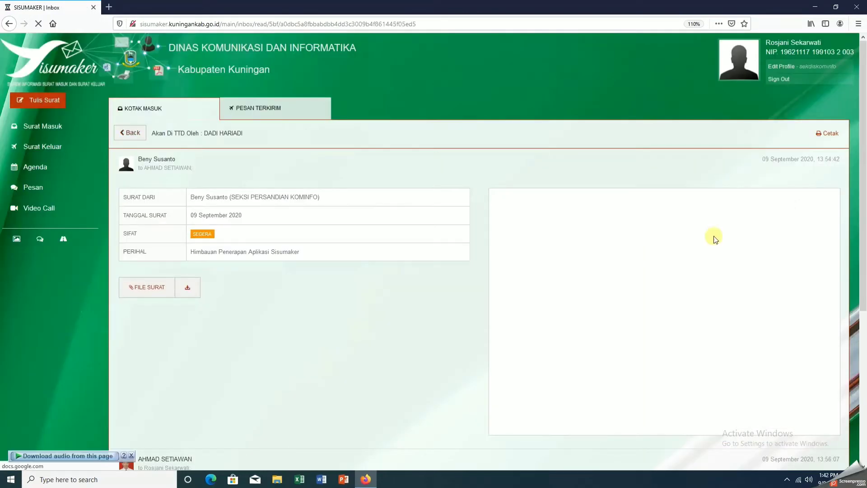
scroll(641, 269, down, 5)
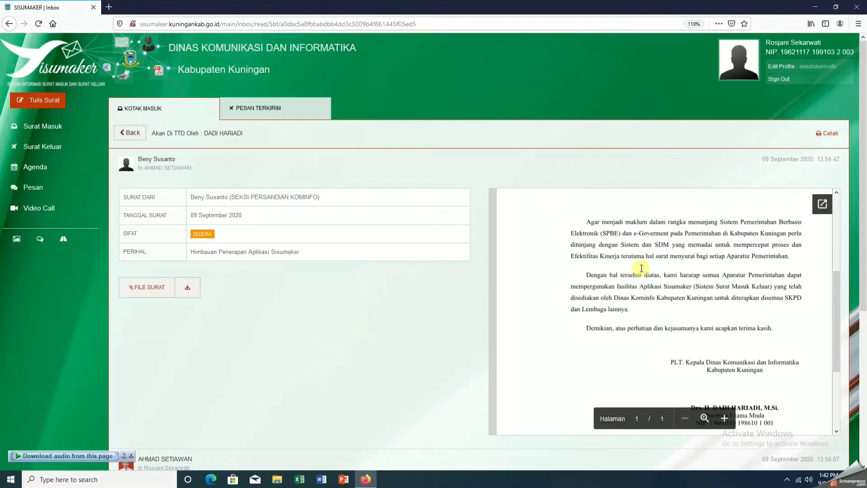
scroll(709, 314, down, 3)
scroll(701, 309, up, 7)
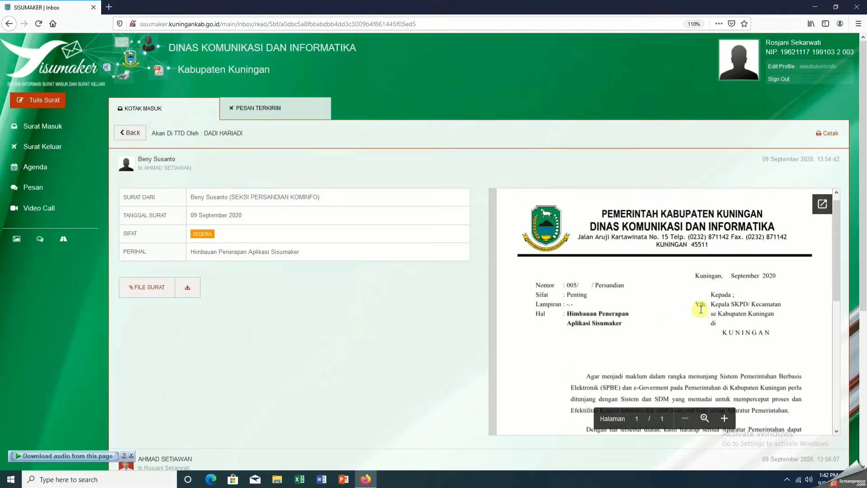
scroll(700, 310, down, 2)
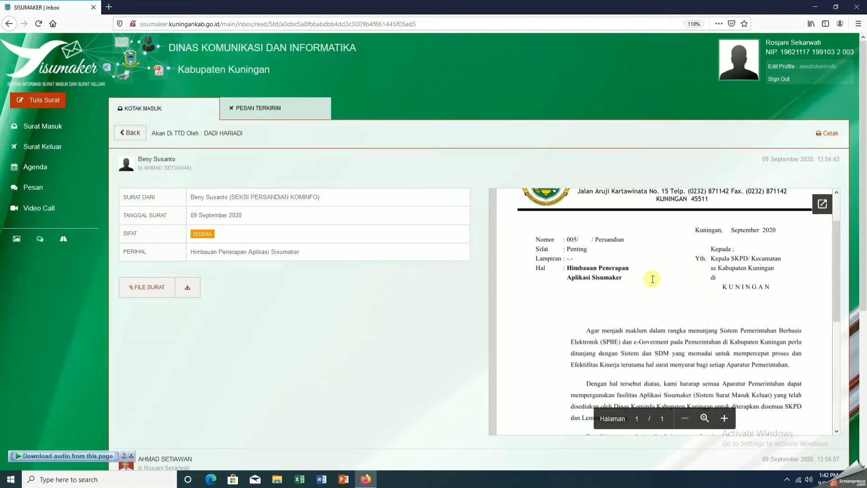
scroll(653, 279, down, 5)
scroll(659, 281, up, 2)
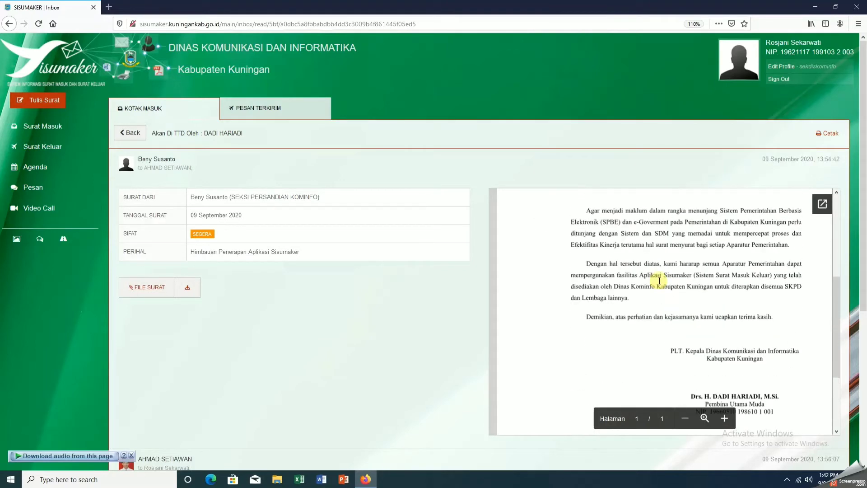
scroll(660, 280, down, 5)
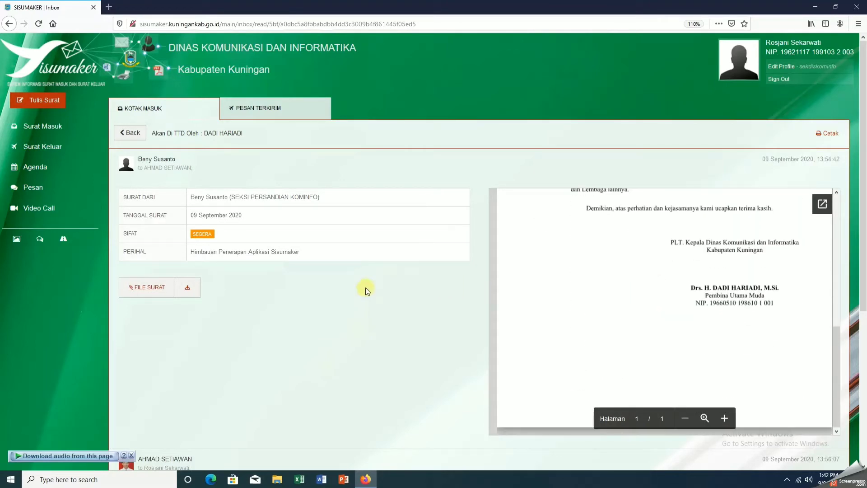
Choose the Kepala Dinas Kominfo as the recipient under Kirim Surat Ke.
scroll(365, 287, down, 5)
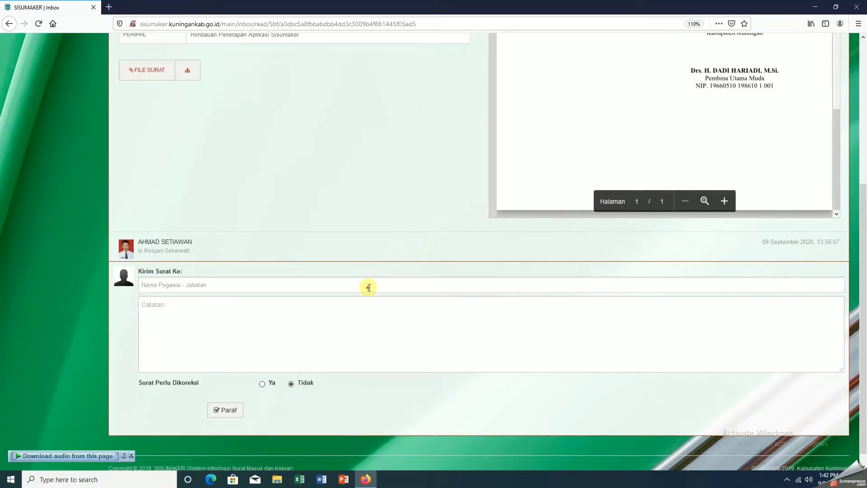
click(368, 288)
scroll(336, 186, up, 5)
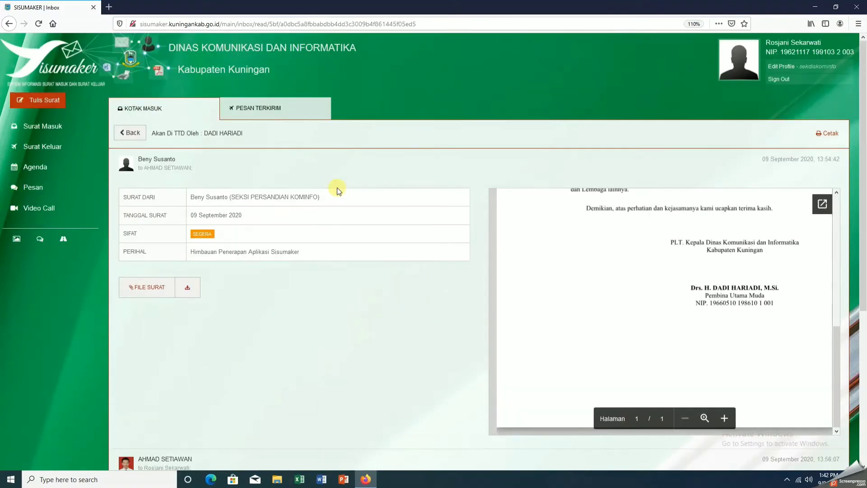
scroll(337, 189, down, 5)
scroll(339, 195, up, 5)
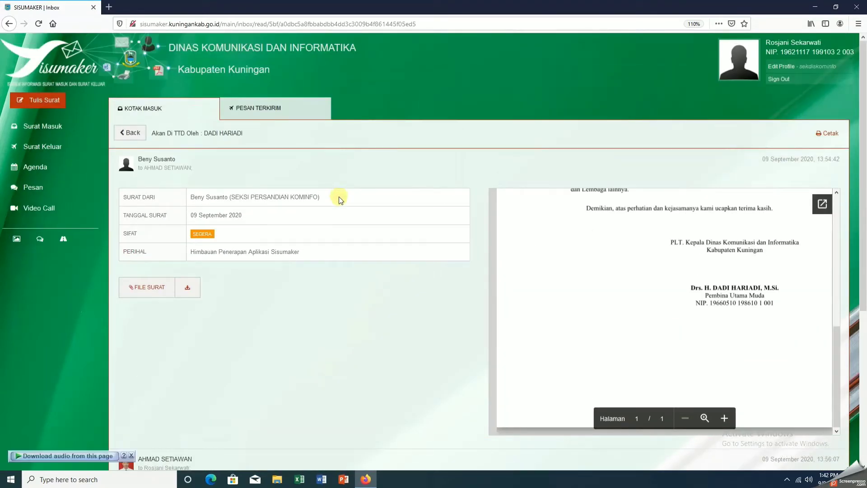
scroll(338, 196, down, 5)
click(310, 272)
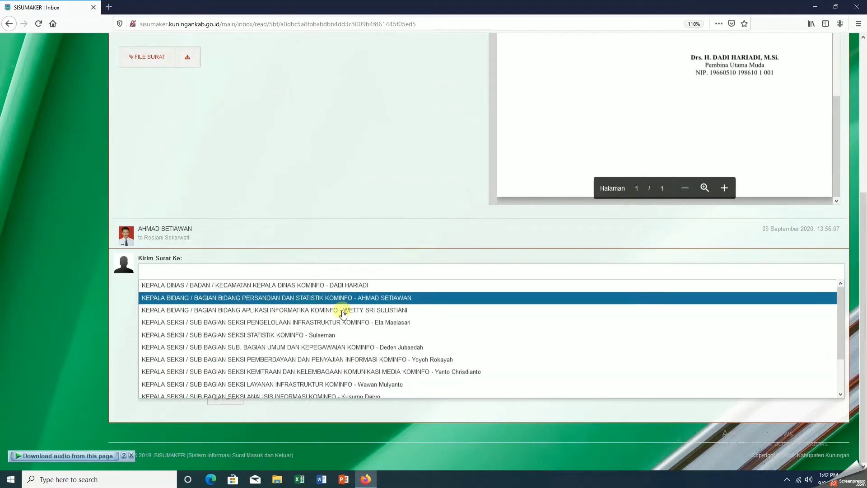
scroll(358, 338, down, 2)
scroll(355, 335, up, 4)
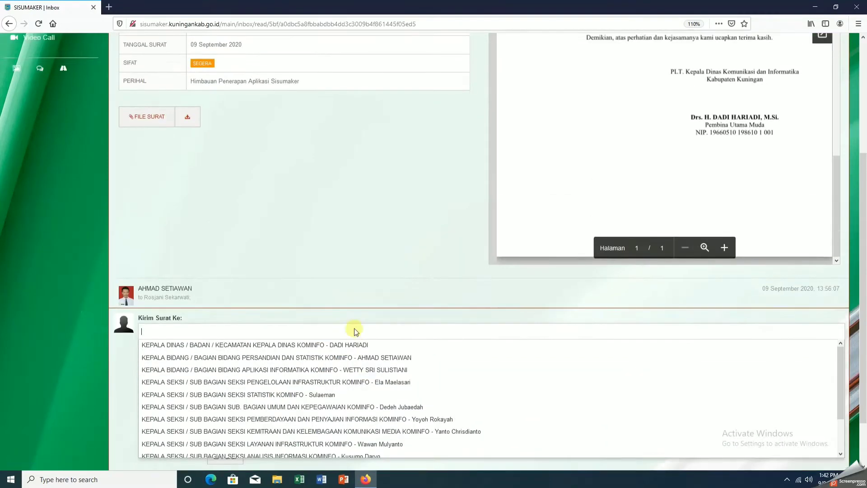
scroll(356, 343, up, 1)
click(360, 394)
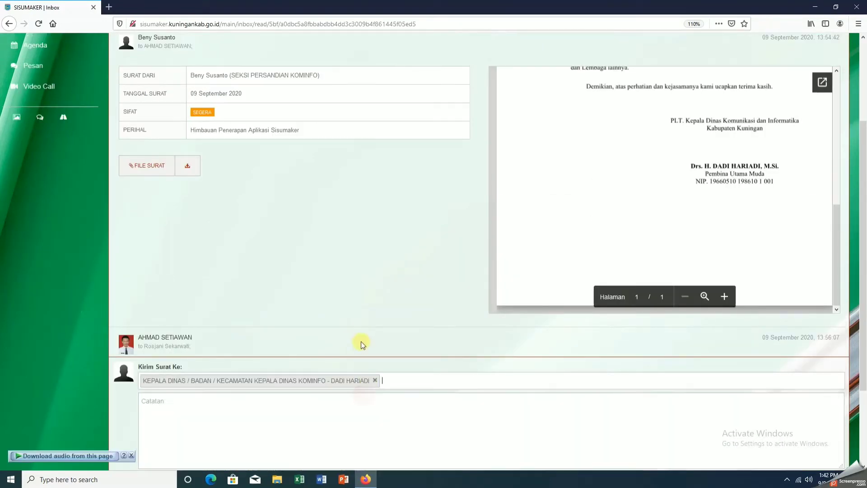
Initial the letter with Paraf, validating it with the Sekretaris Dinas account's password.
scroll(361, 343, down, 3)
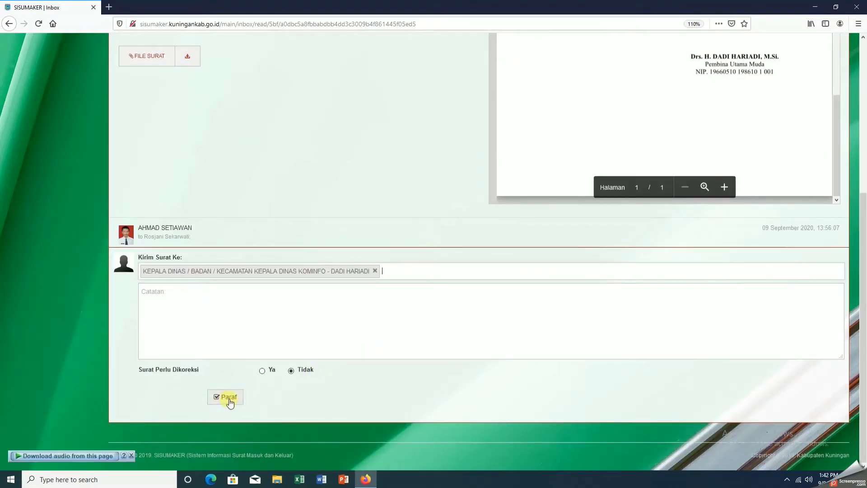
click(229, 398)
click(421, 280)
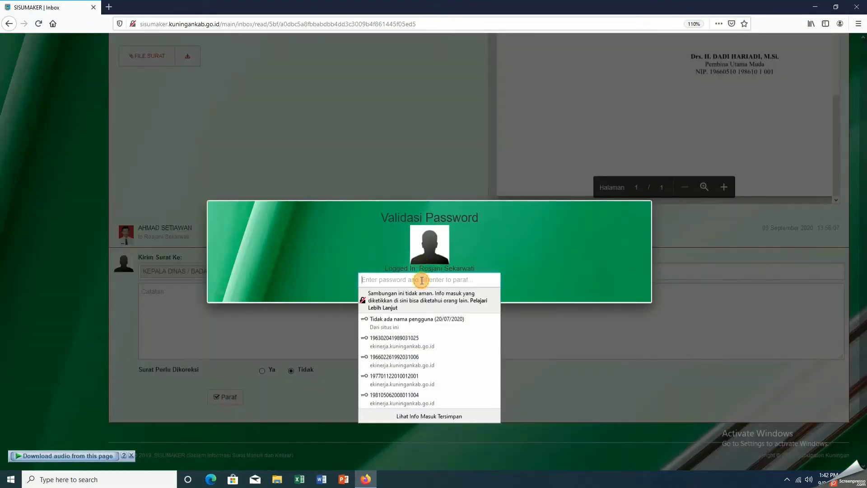
text(••)
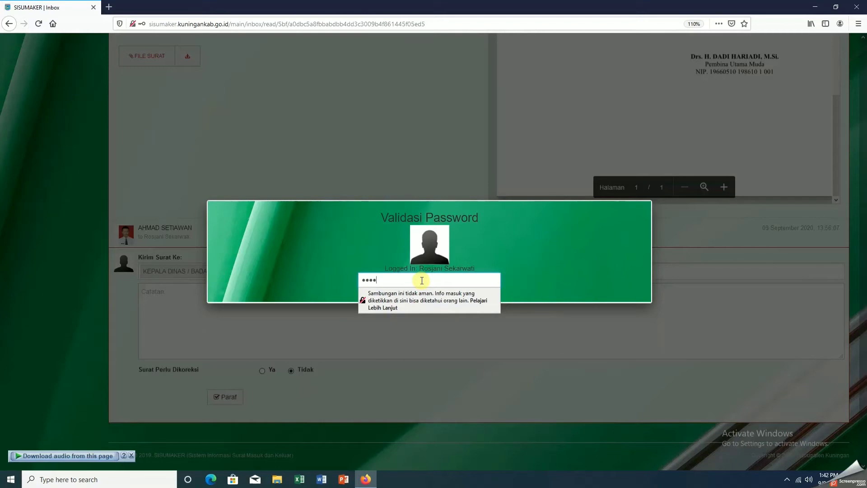
key(Return)
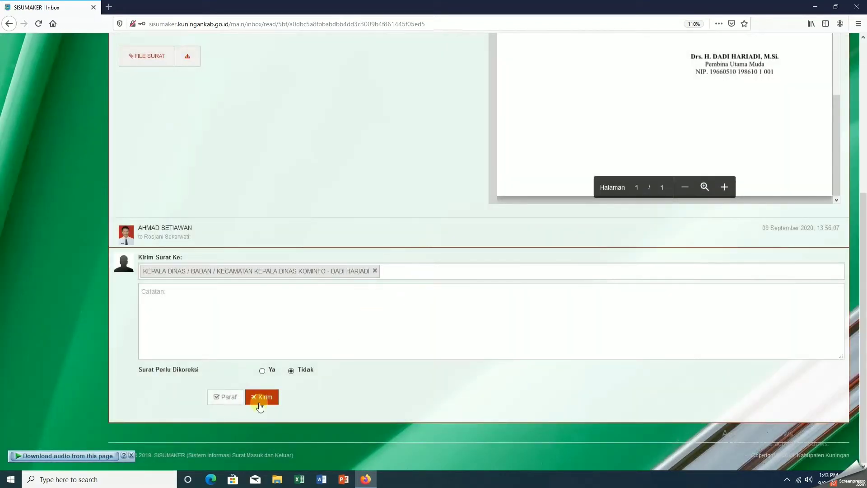
Send the initialled letter's disposition to the Kepala Dinas Kominfo and acknowledge the delivery message.
click(261, 404)
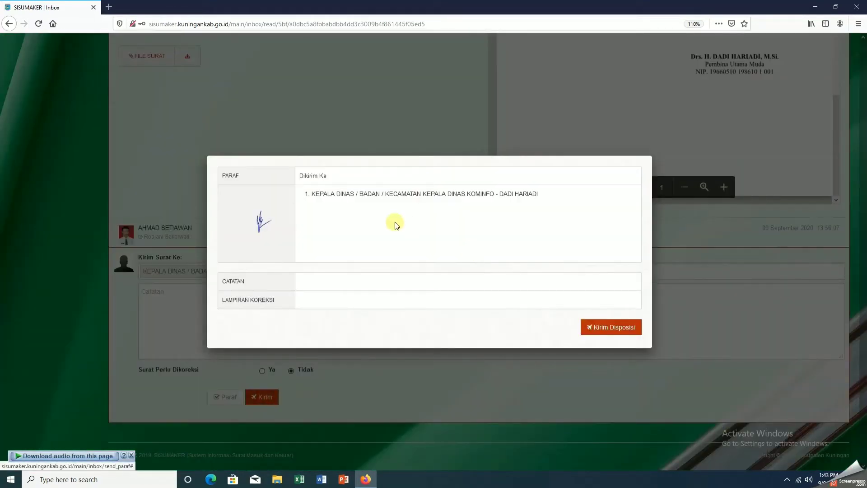
click(610, 327)
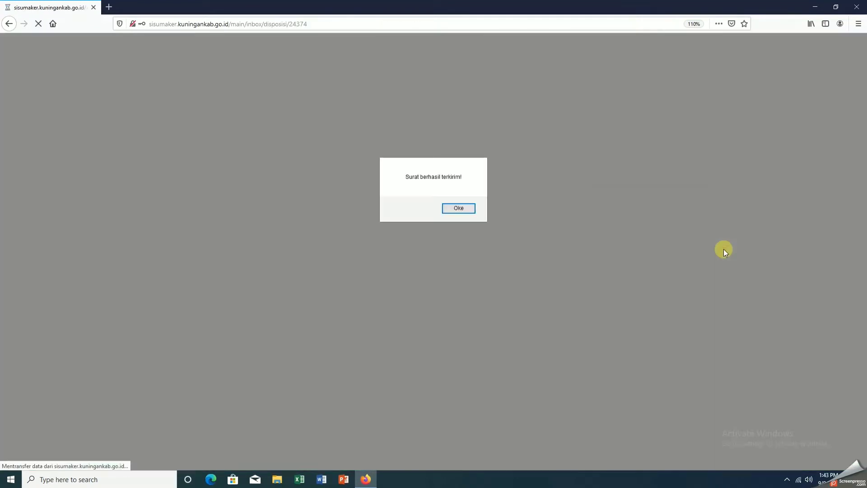
click(459, 210)
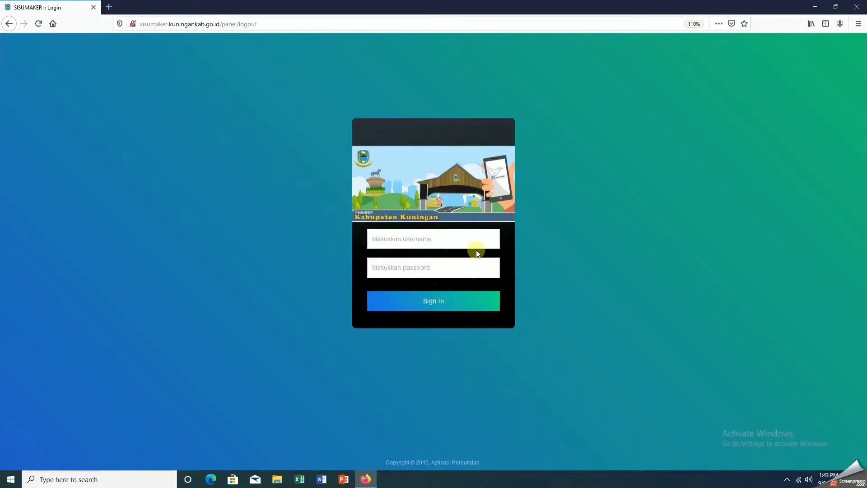
Sign out and sign back in with the username kadiskominfo and that account's password.
text(kadiskomindo)
key(Tab)
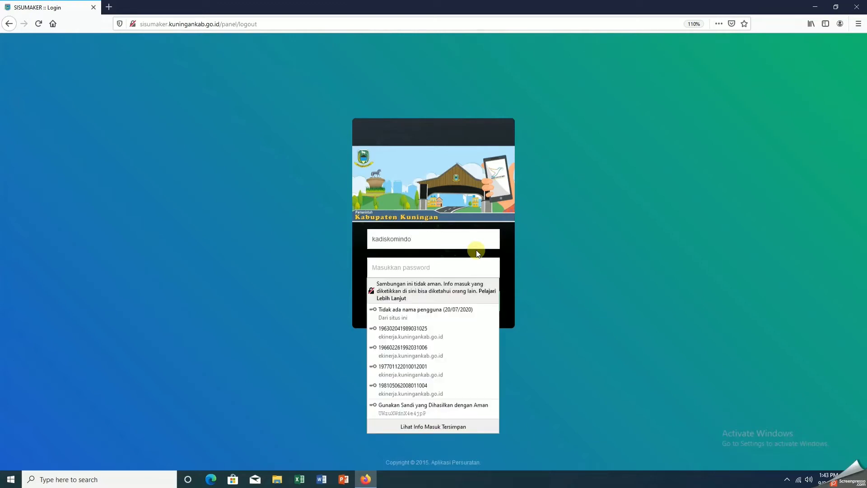
key(shift+Tab)
key(End)
key(BackSpace)
key(BackSpace)
text(fo)
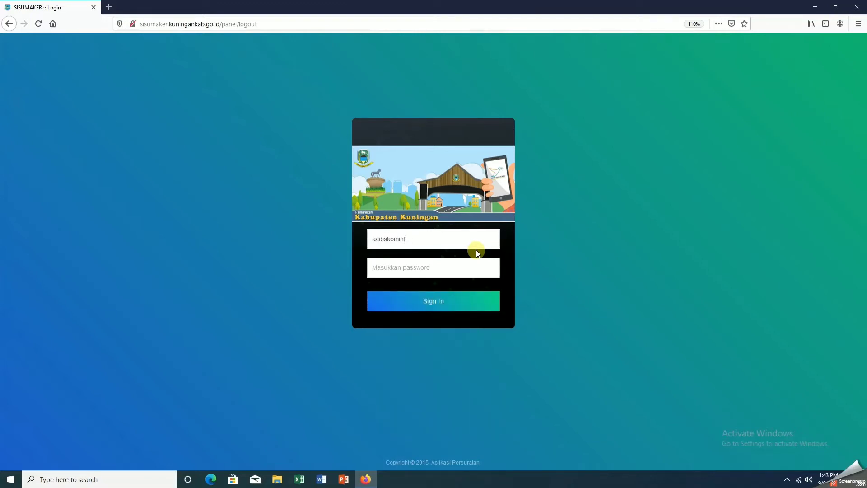
key(Tab)
text(****)
key(Return)
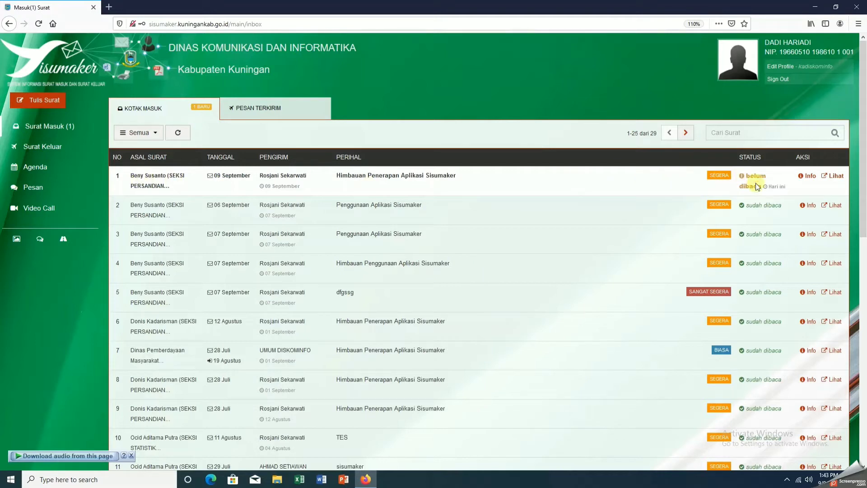
Open the unread letter "Himbauan Penerapan Aplikasi Sisumaker" in the Kepala Dinas inbox and look through its document preview.
click(834, 177)
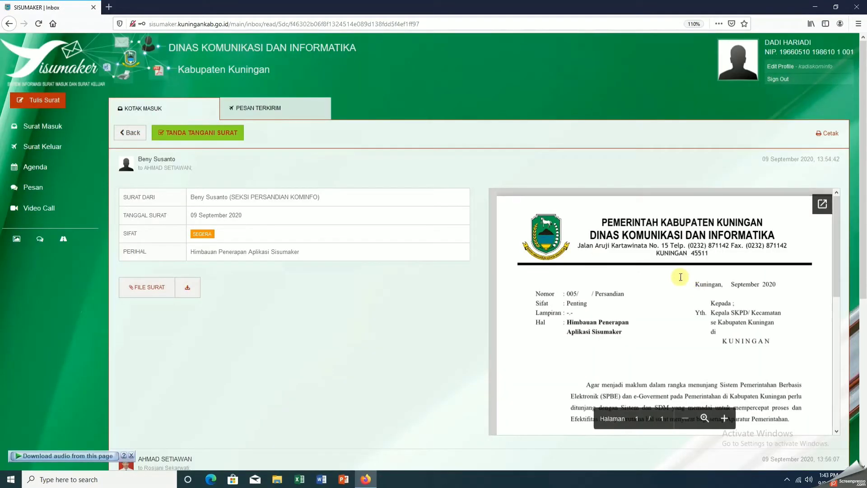
scroll(679, 277, down, 2)
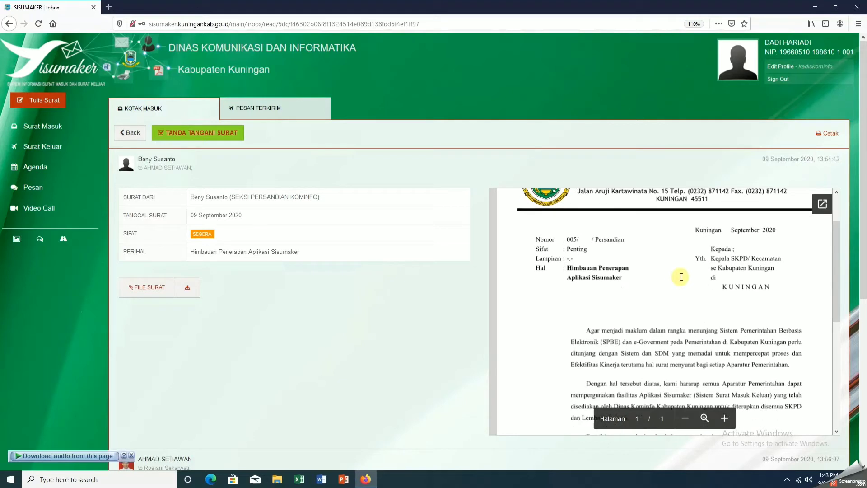
scroll(681, 277, up, 2)
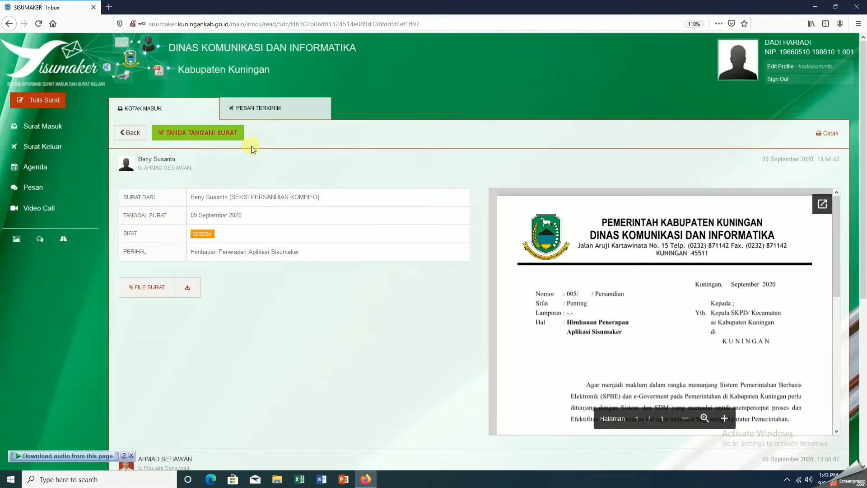
Sign the letter with Tanda Tangani Surat and approve it for sending to the Umum Diskominfo staff.
click(217, 134)
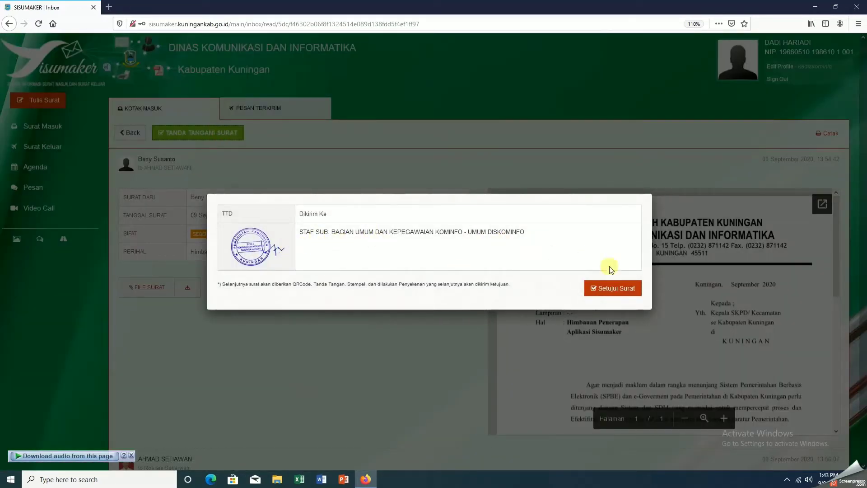
click(615, 288)
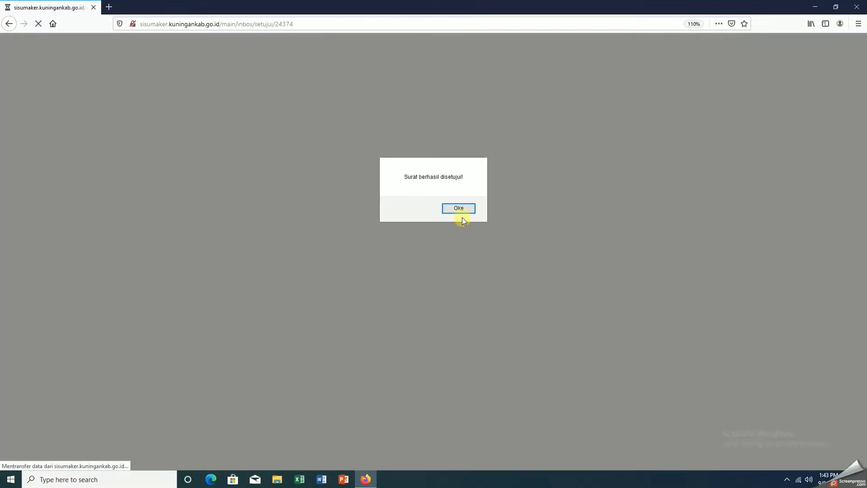
click(458, 210)
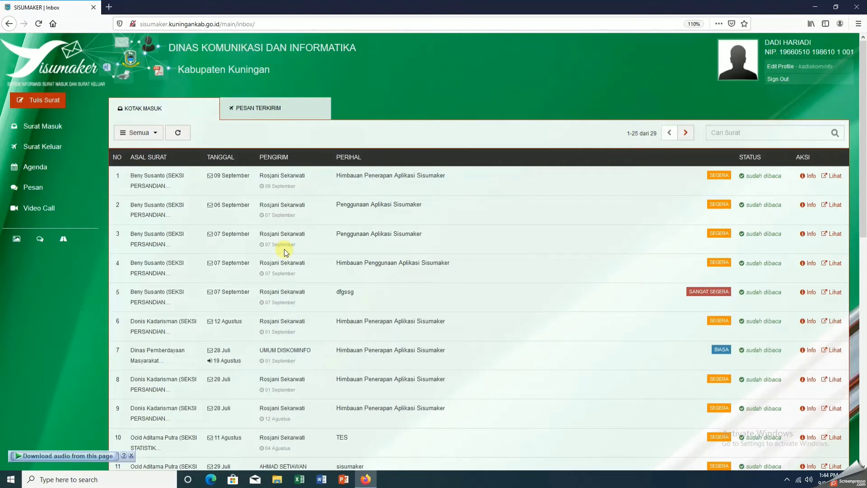
Reopen the signed 09 September letter and choose the Sub. Bagian Umum dan Kepegawaian staff account Umum Diskominfo as recipient under Kirim Surat Ke.
click(834, 176)
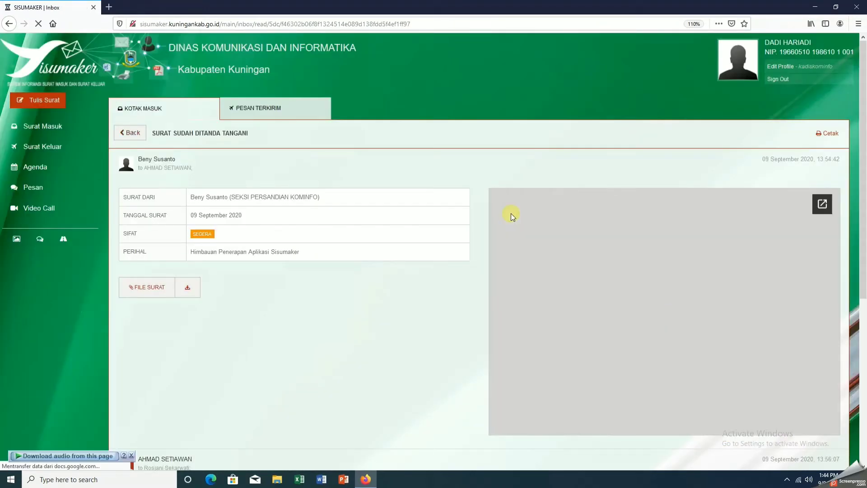
scroll(351, 256, down, 3)
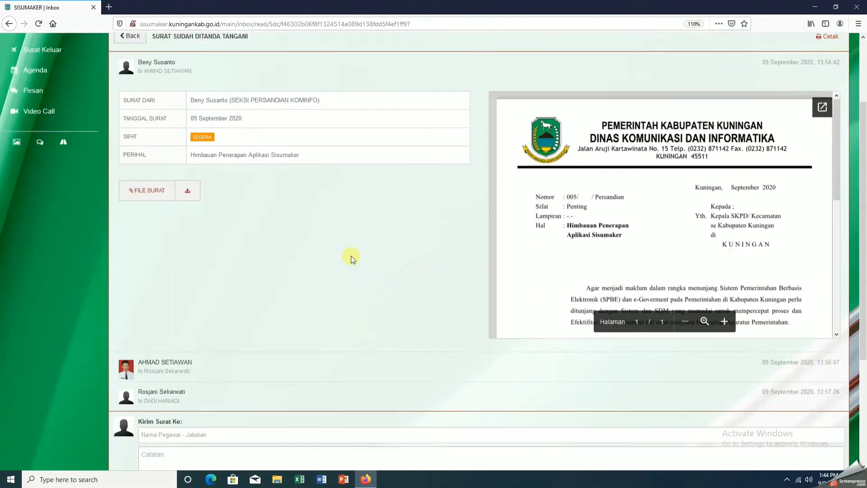
scroll(350, 256, down, 3)
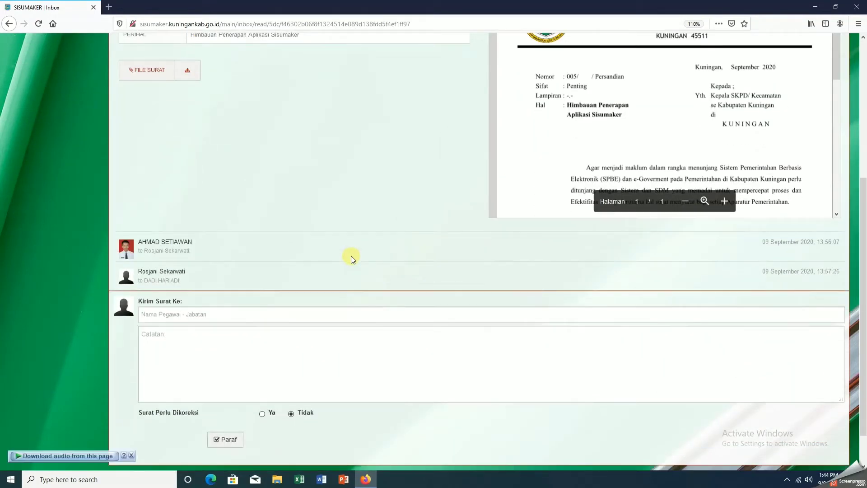
scroll(351, 255, up, 6)
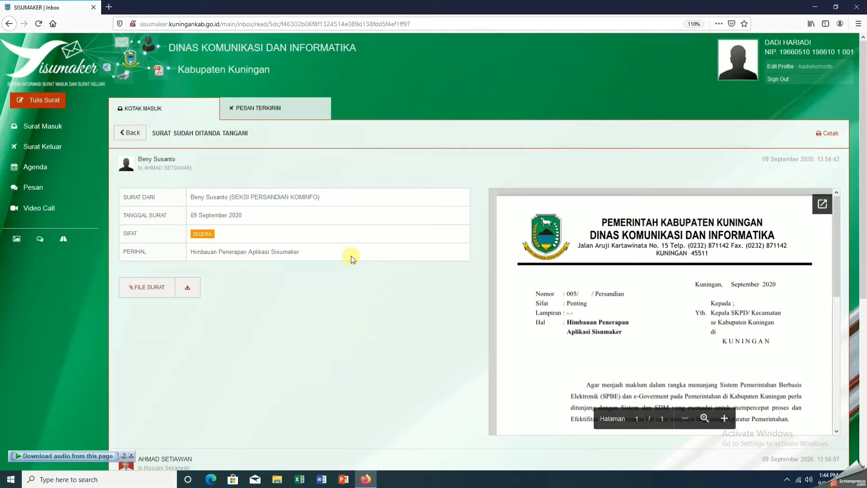
scroll(351, 255, down, 5)
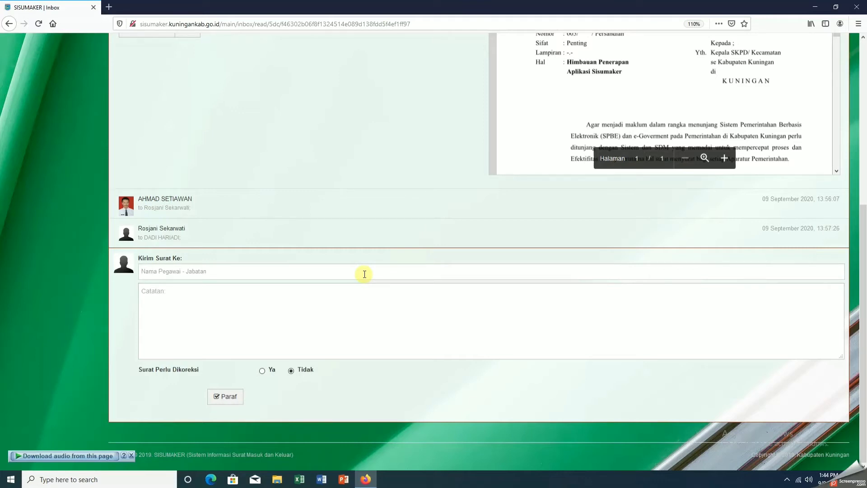
click(364, 274)
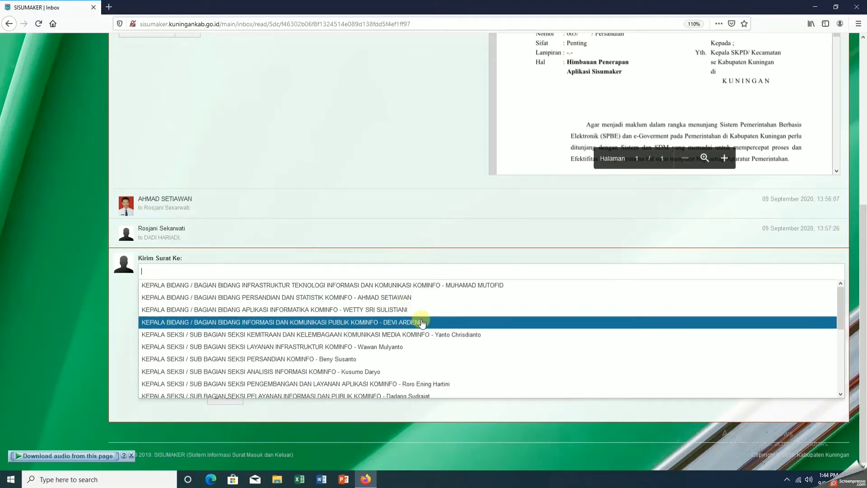
scroll(421, 325, down, 4)
scroll(422, 325, down, 1)
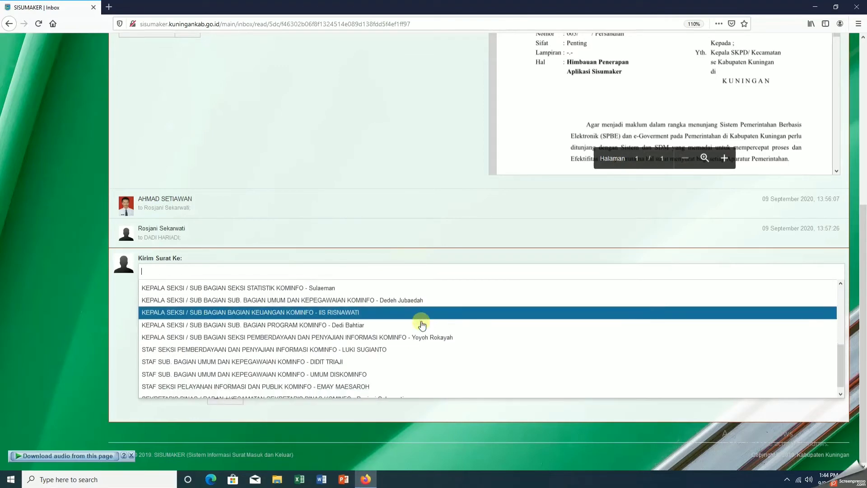
click(387, 368)
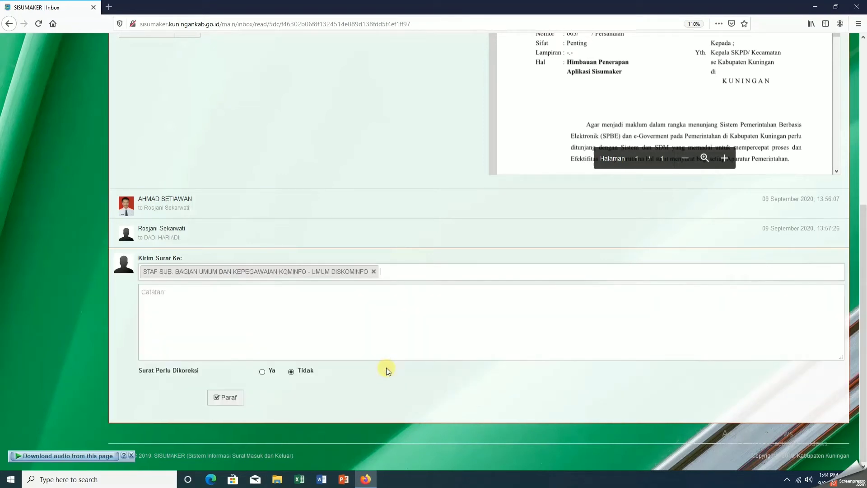
Initial the signed letter with Paraf, validating it with the Kepala Dinas account's password.
click(226, 399)
click(387, 280)
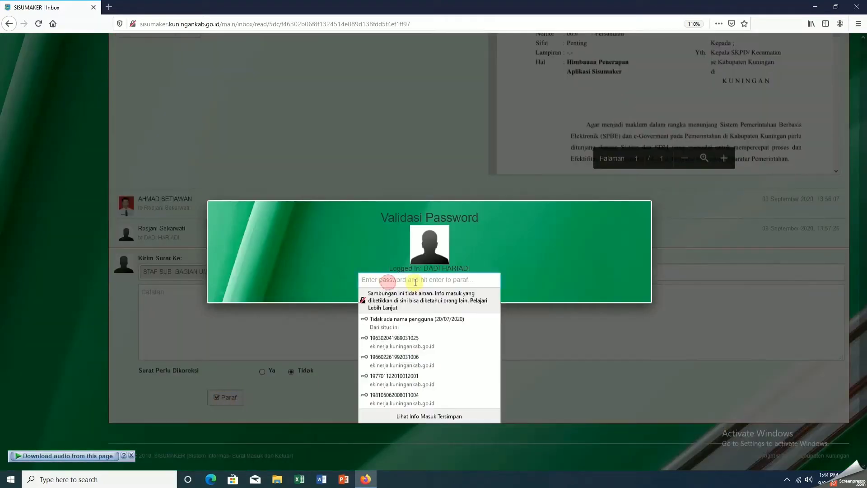
text(****)
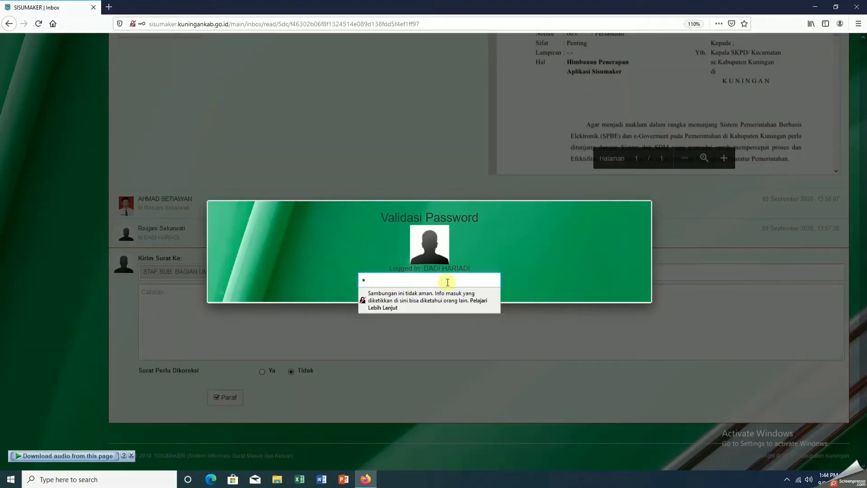
key(Return)
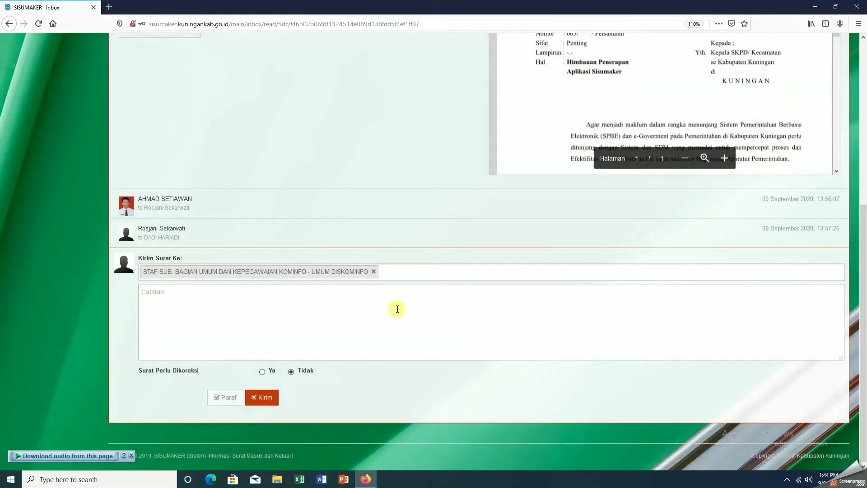
Send the letter's disposition to Umum Diskominfo and acknowledge the delivery message.
click(266, 402)
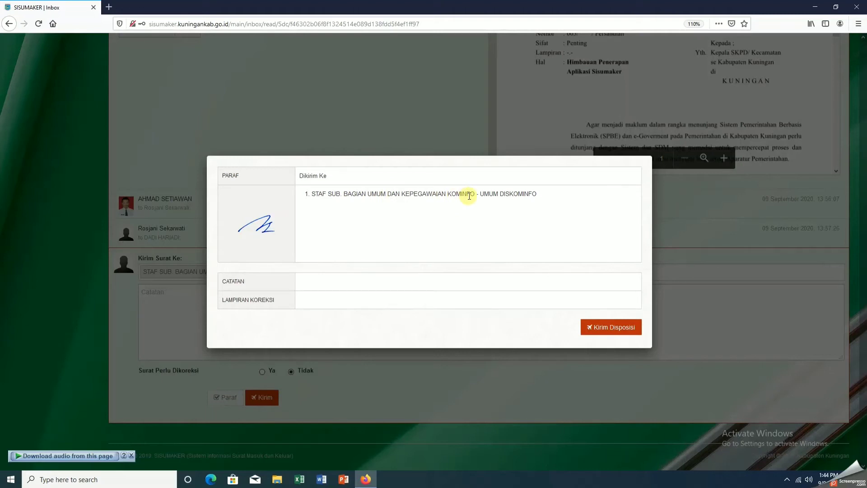
click(617, 327)
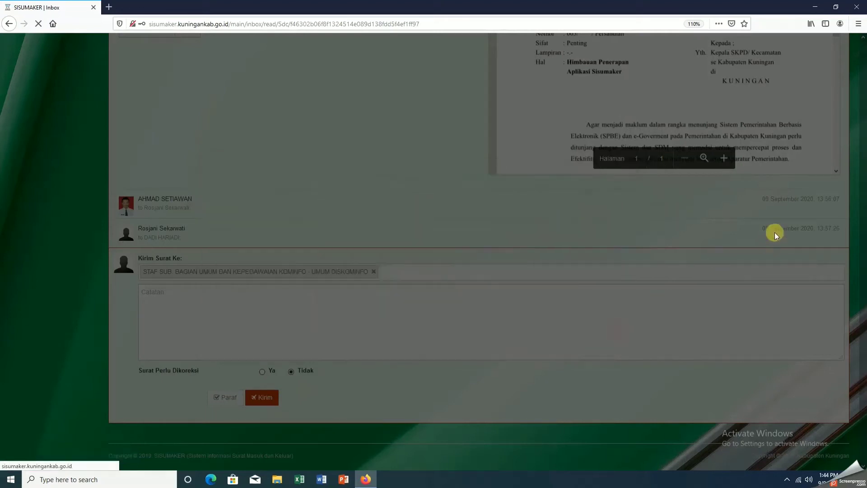
click(461, 211)
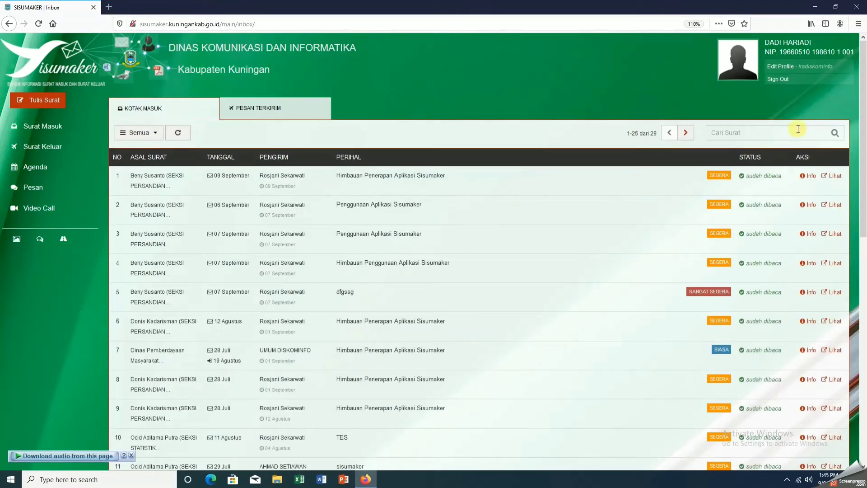
Sign out of the Kepala Dinas account and sign in with the username umumdiskominfo and its password.
click(777, 79)
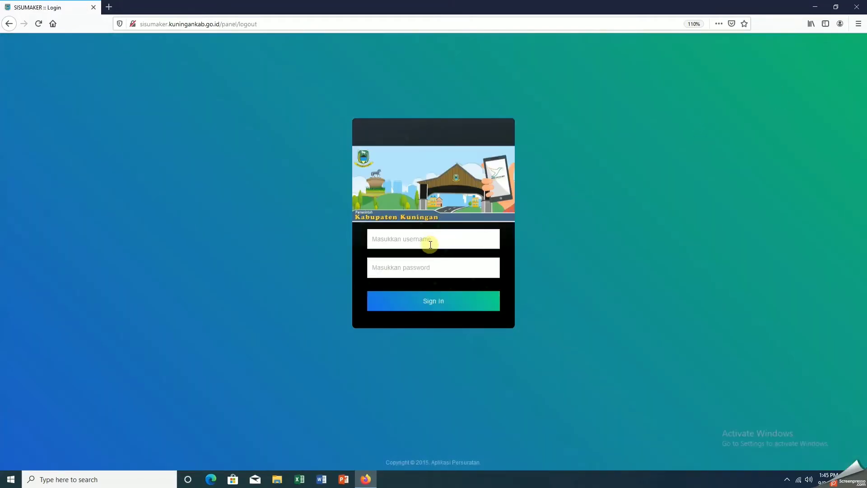
text(umumdiskominfo)
key(Tab)
text(****)
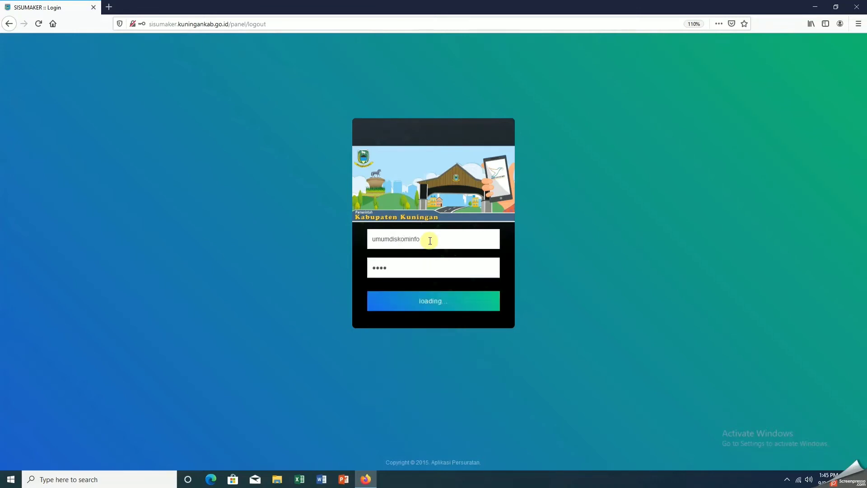
key(Return)
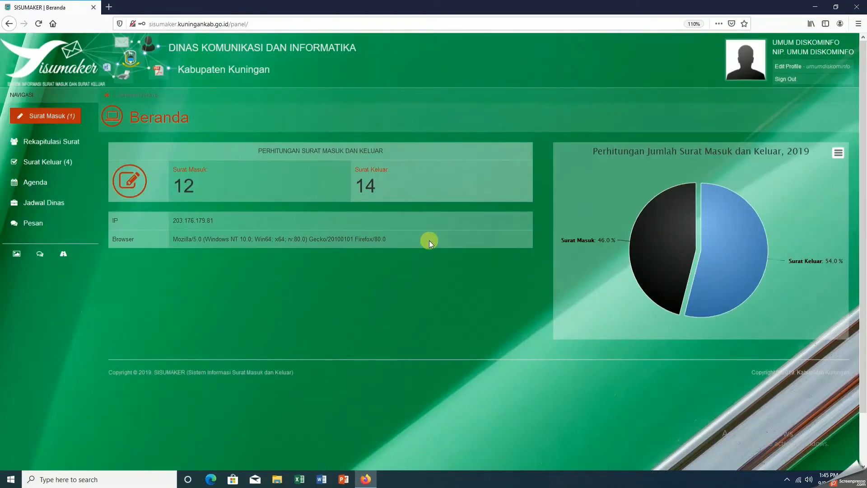
Open the Surat Keluar list and save the document of the 09 September 2020 letter, surat_24374.doc.
click(70, 164)
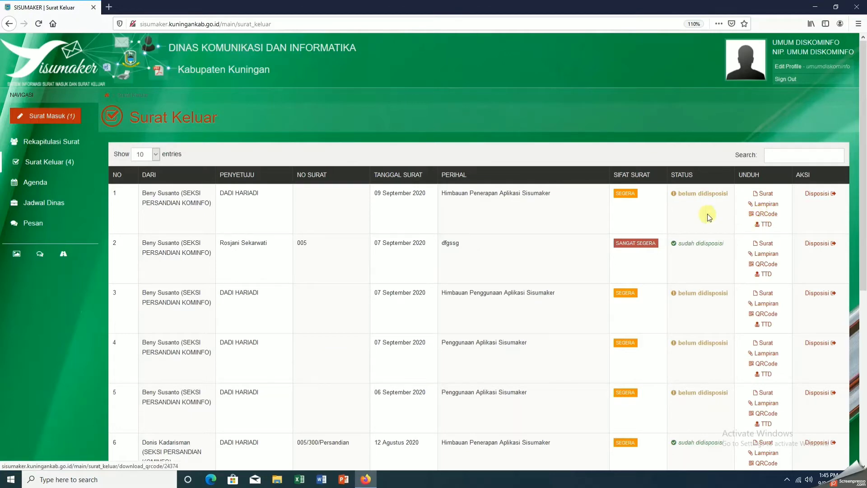
click(766, 195)
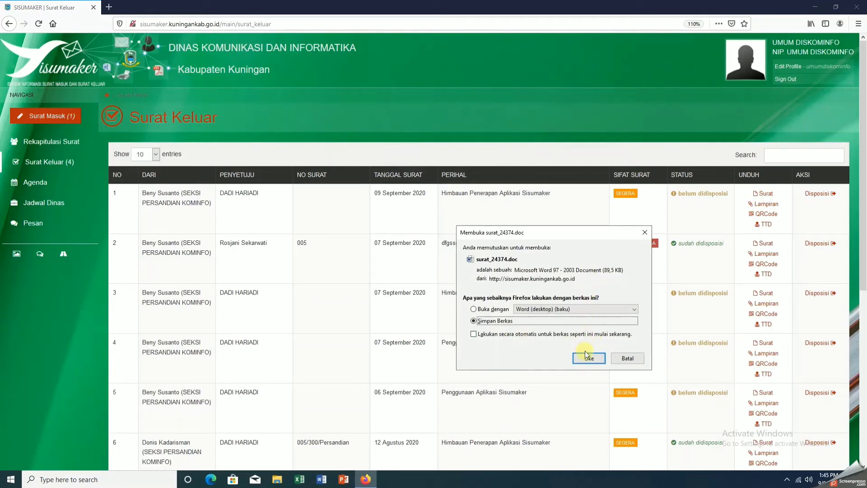
click(592, 359)
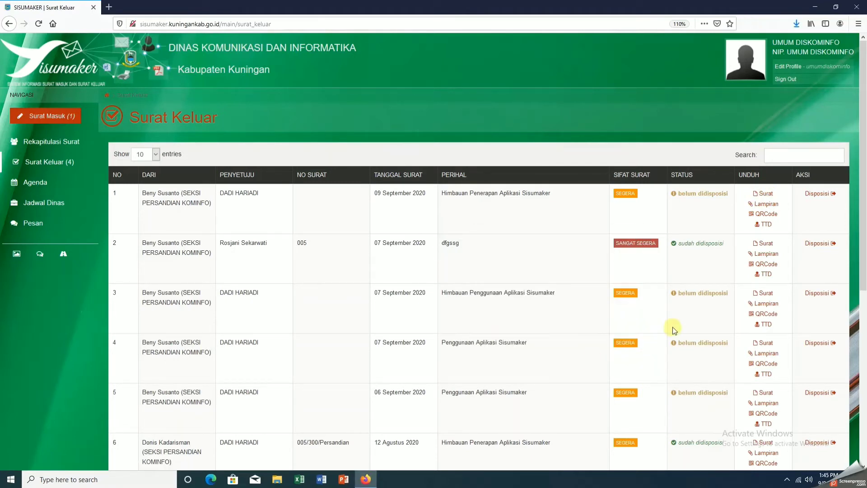
Save the same letter's QR code image qrcode_24374.png and its signature image (TTD) to the computer.
click(776, 219)
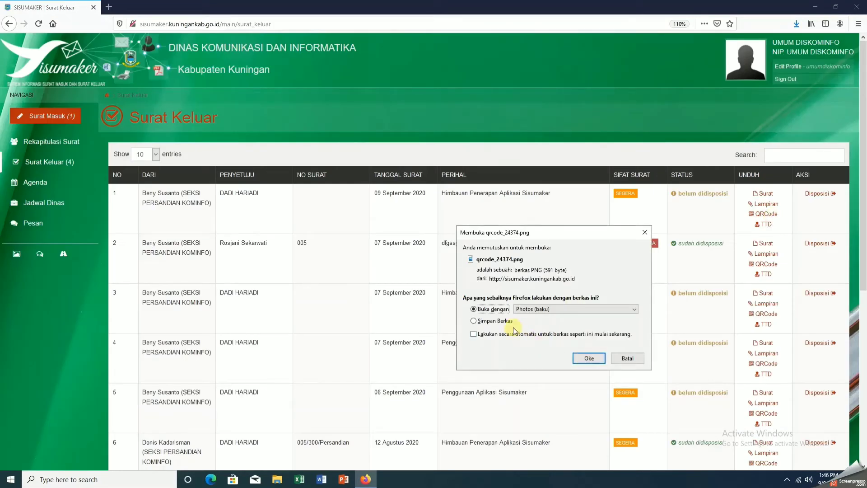
click(496, 321)
click(587, 358)
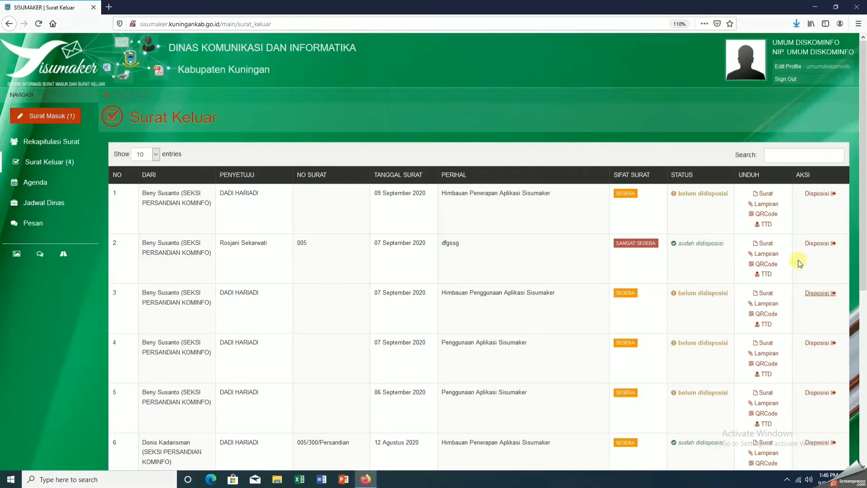
click(764, 224)
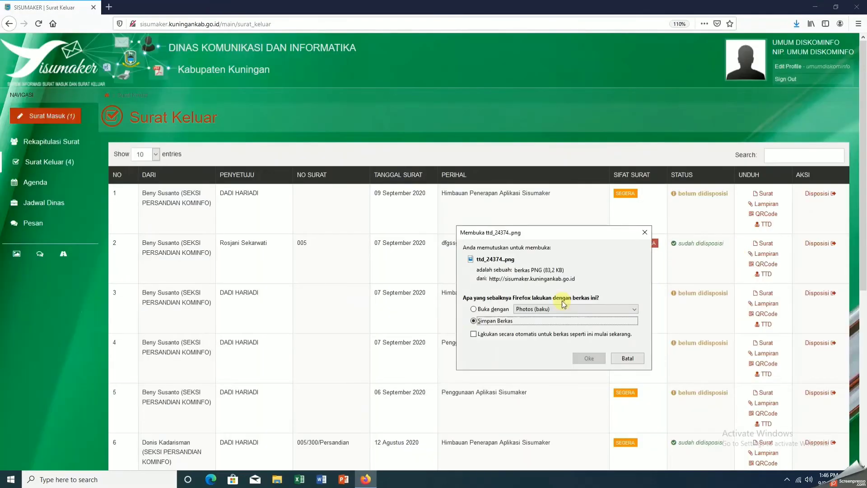
click(587, 358)
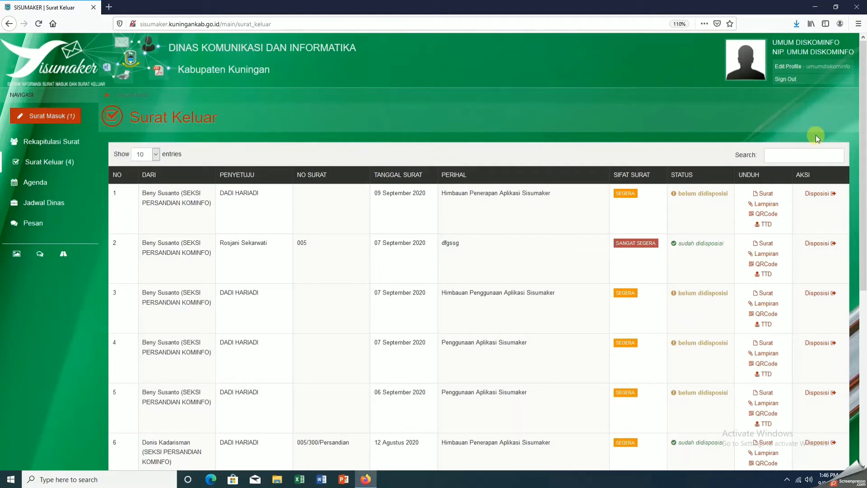
Show the downloaded files in their folder, open surat_24374 in Word and enable editing.
click(798, 25)
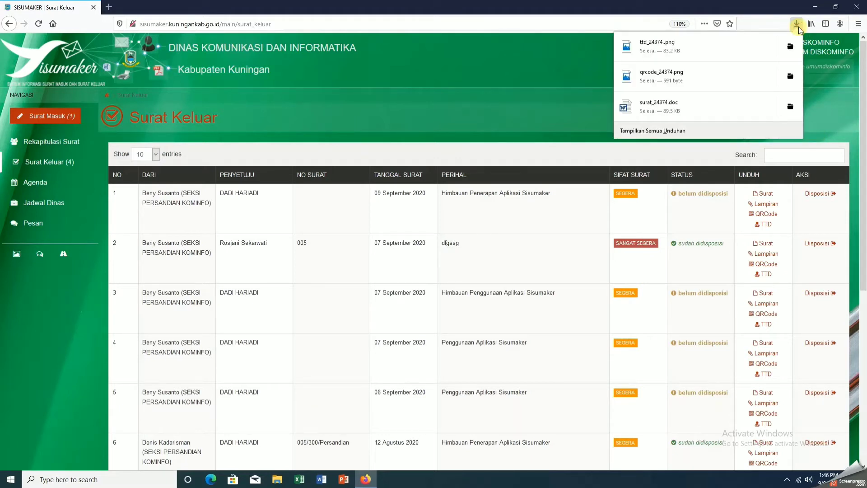
click(790, 107)
click(791, 108)
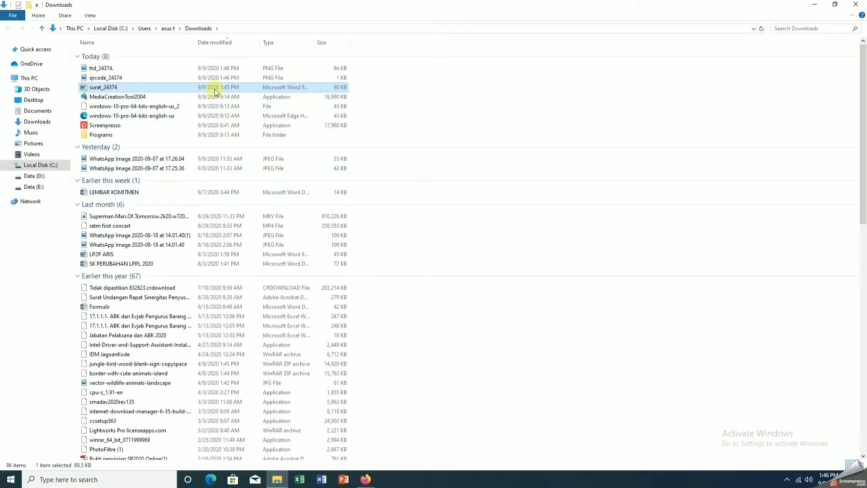
double_click(215, 92)
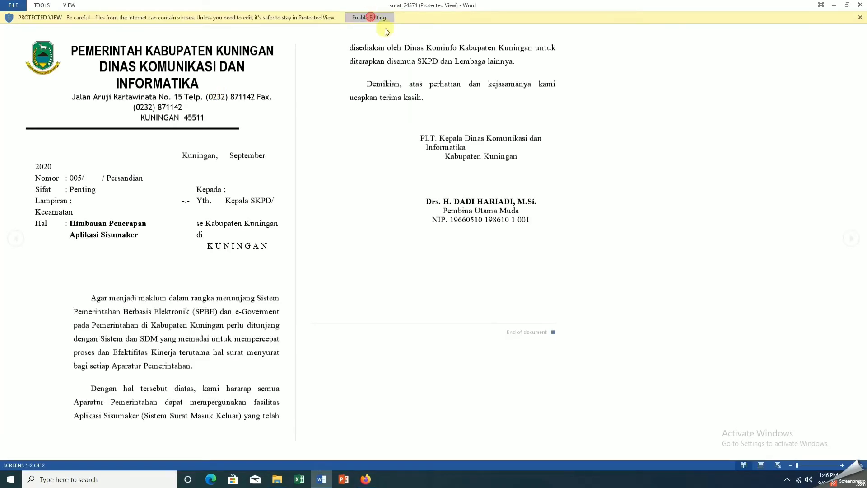
click(369, 17)
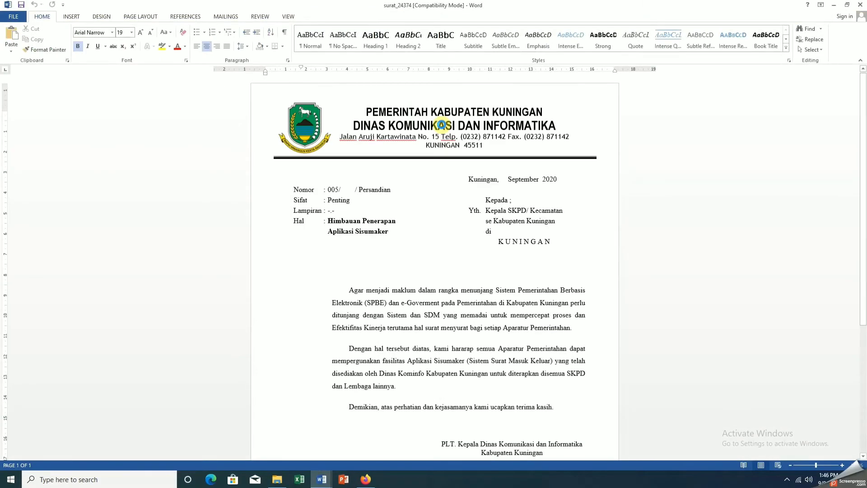
Insert 105 into the letter's Nomor line, remove the surplus spaces after it, and enter 09 as the day of the September 2020 date.
click(468, 203)
scroll(468, 204, down, 3)
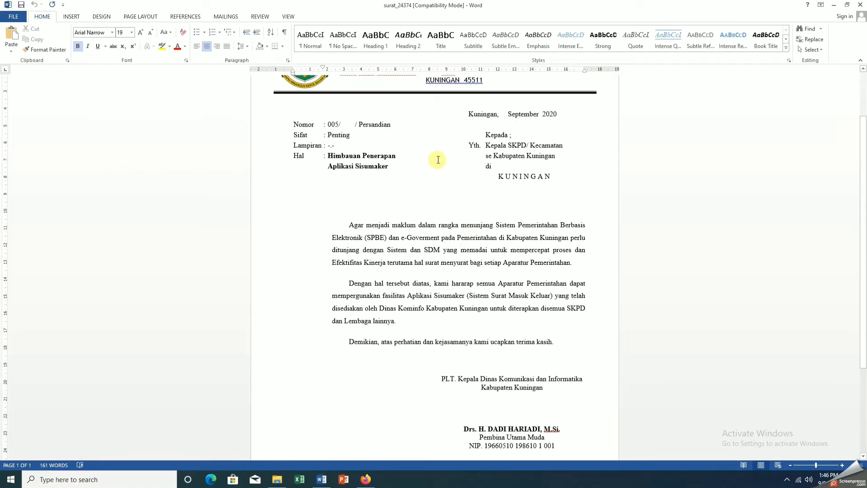
click(344, 125)
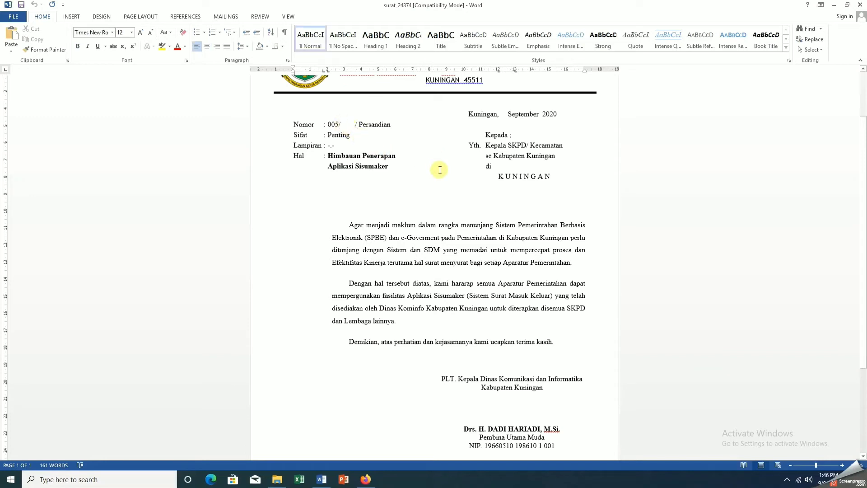
text(105)
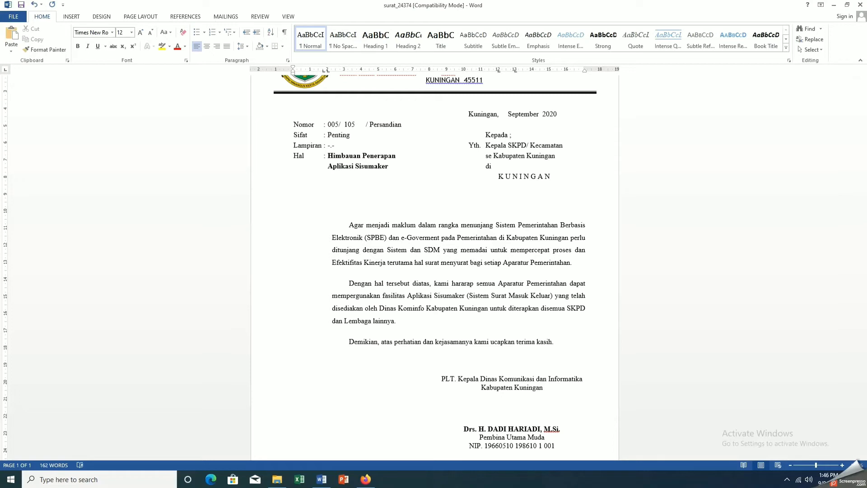
key(Delete)
key(Delete)
key(Delete)
key(Delete)
key(Delete)
key(Delete)
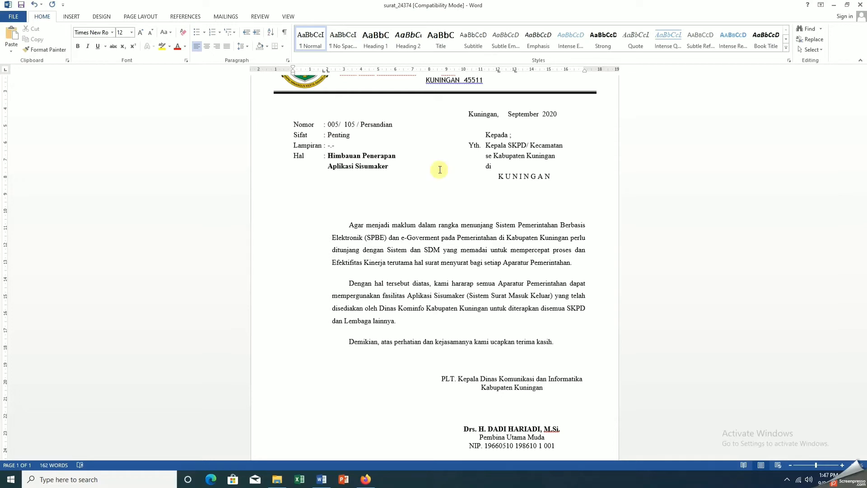
click(502, 114)
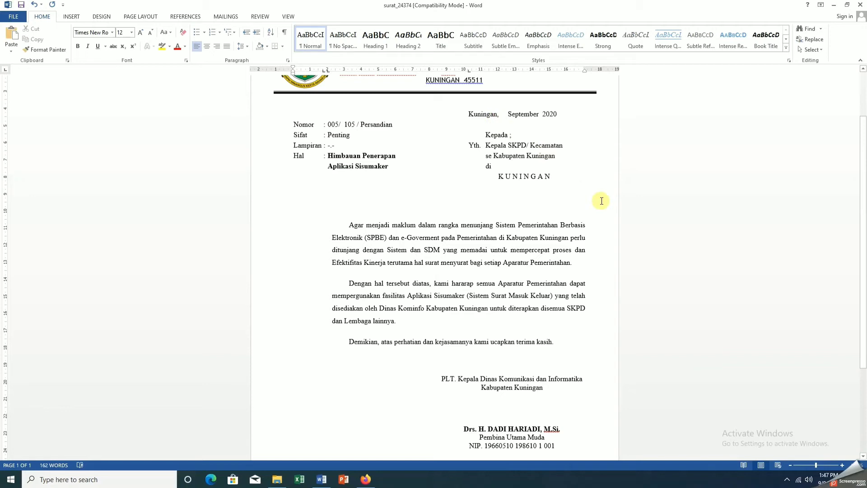
text(09)
Copy the ttd_24374 and qrcode_24374 images from the Downloads folder and paste them into the letter above the signatory's name.
scroll(664, 303, down, 3)
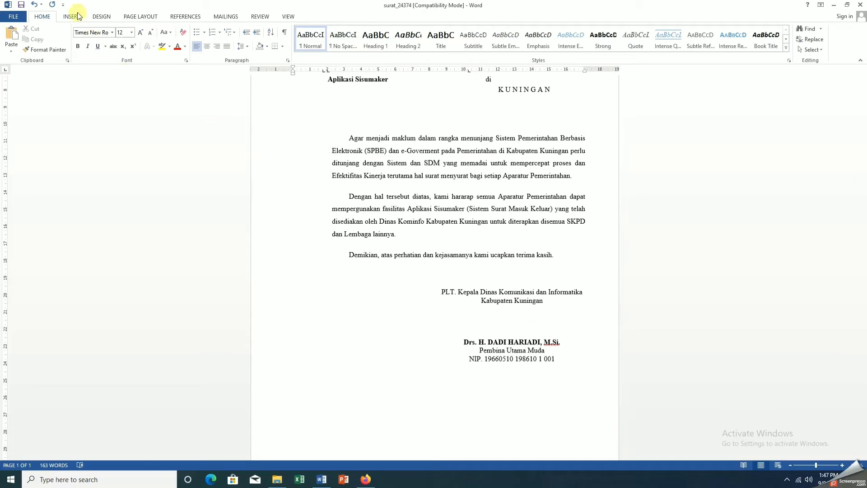
mouse_move(277, 479)
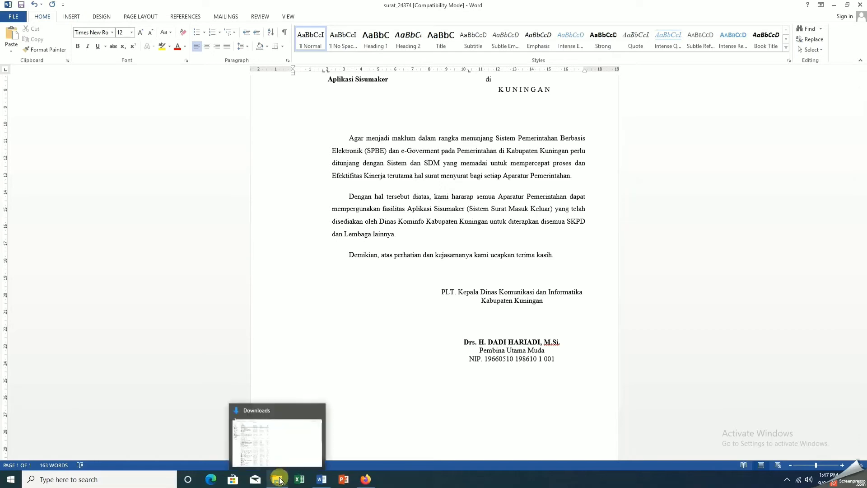
click(249, 440)
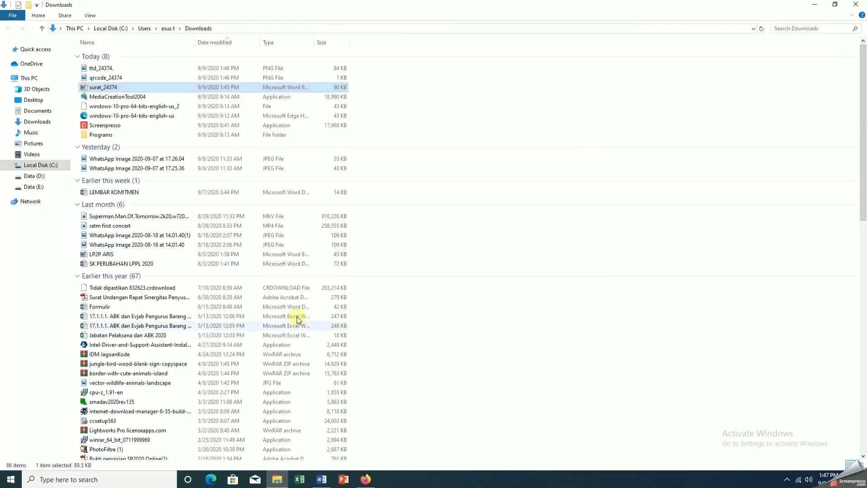
click(136, 68)
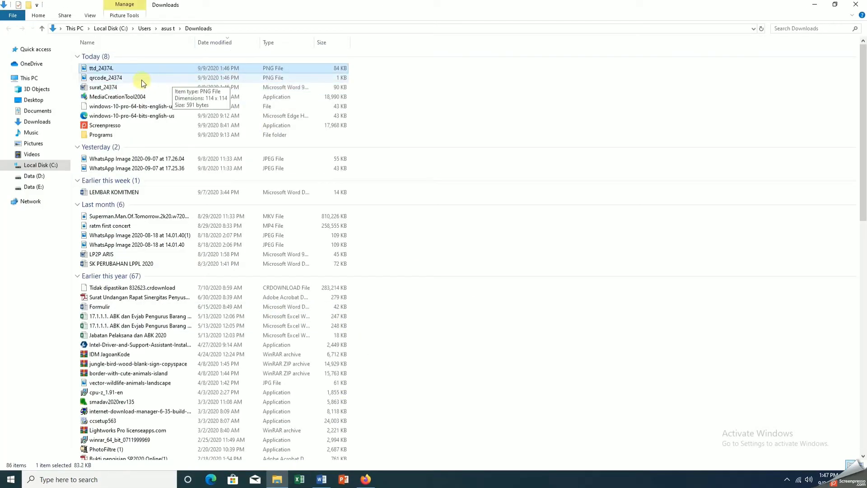
ctrl+click(143, 78)
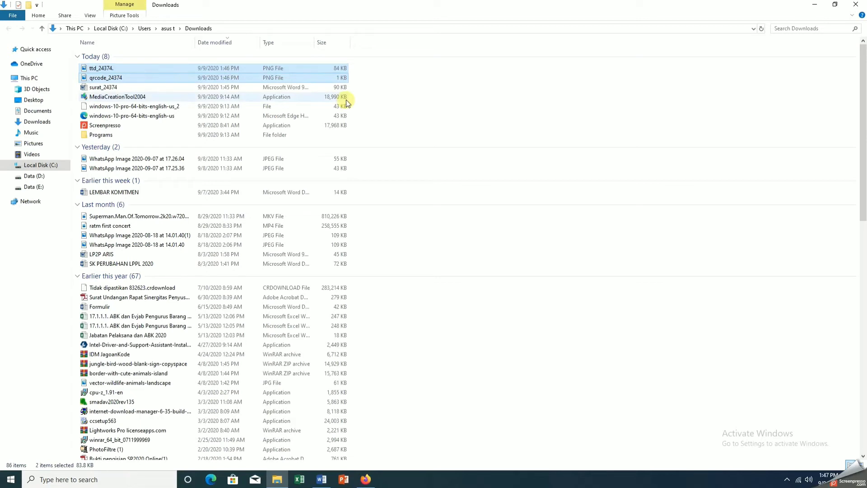
click(322, 479)
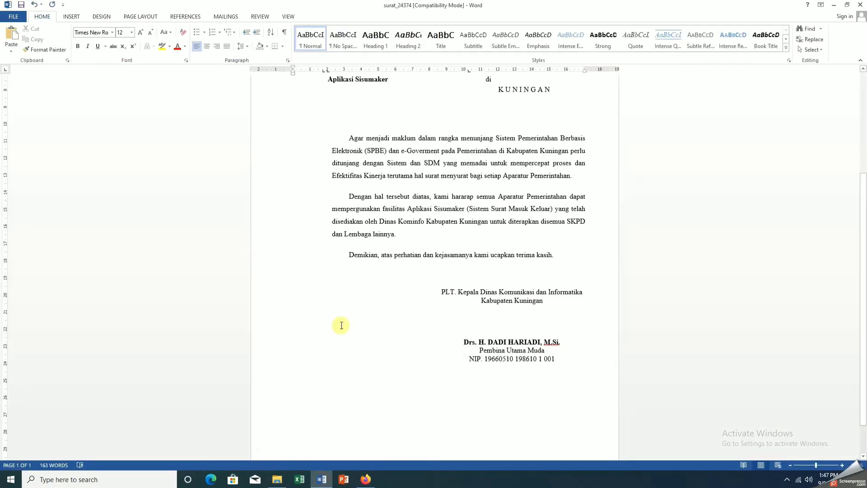
right_click(327, 318)
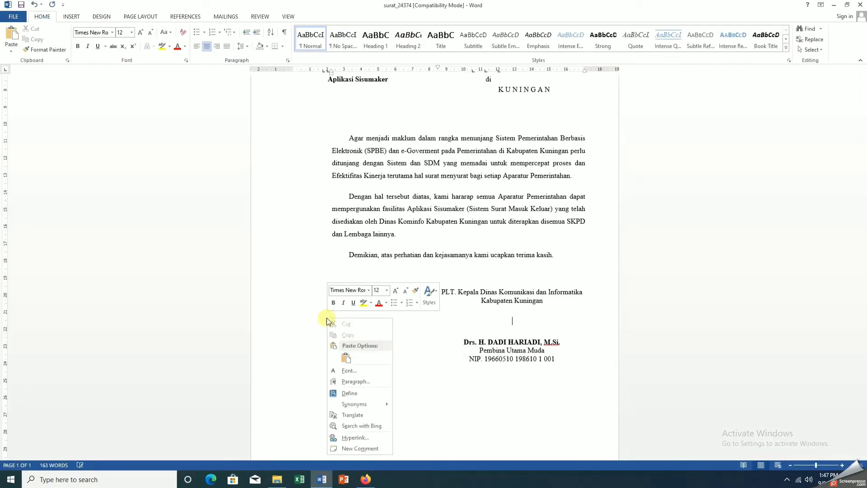
click(350, 360)
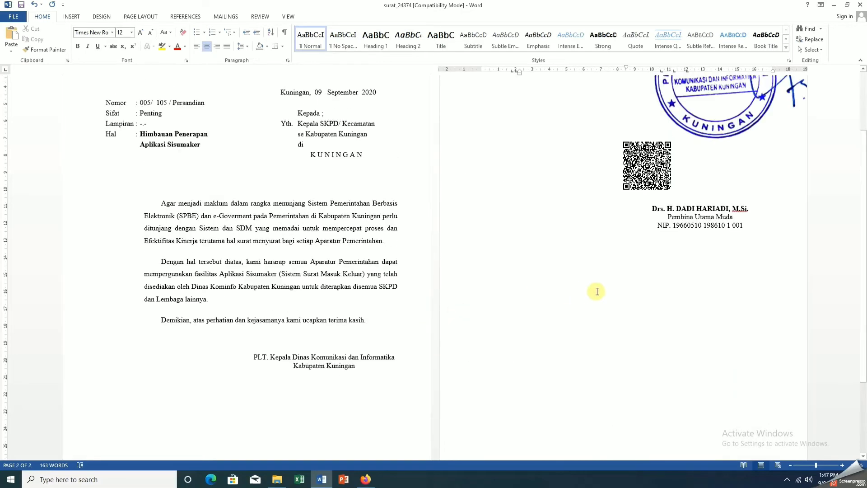
Set the wrapping style of the stamp and signature picture to Behind text.
scroll(596, 292, up, 2)
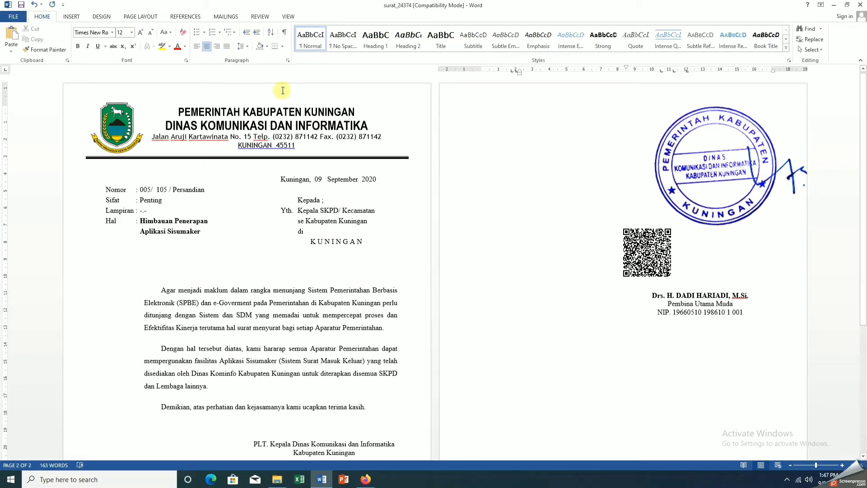
click(716, 189)
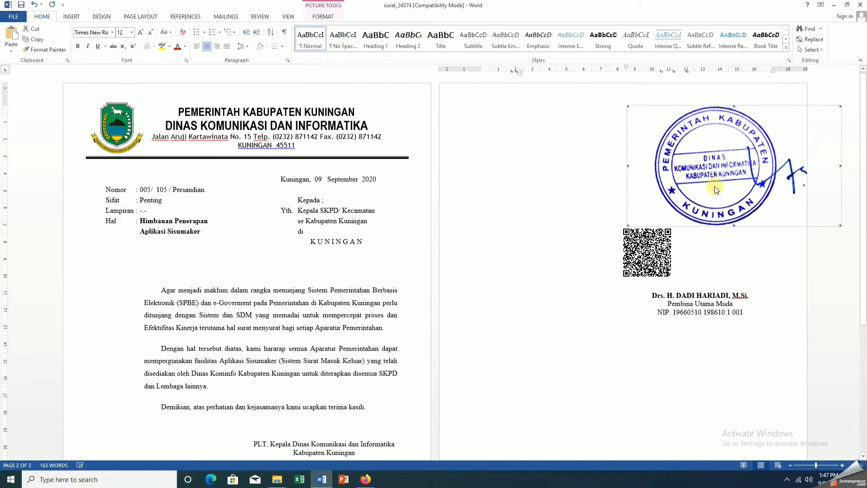
right_click(667, 159)
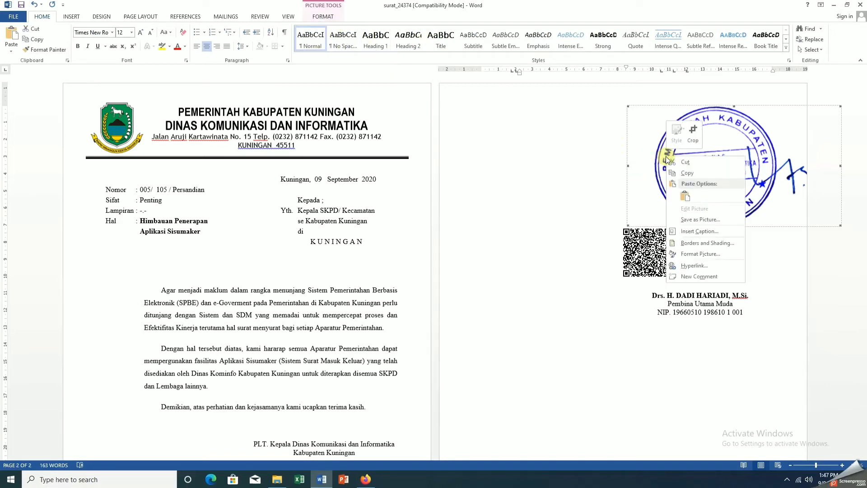
click(710, 254)
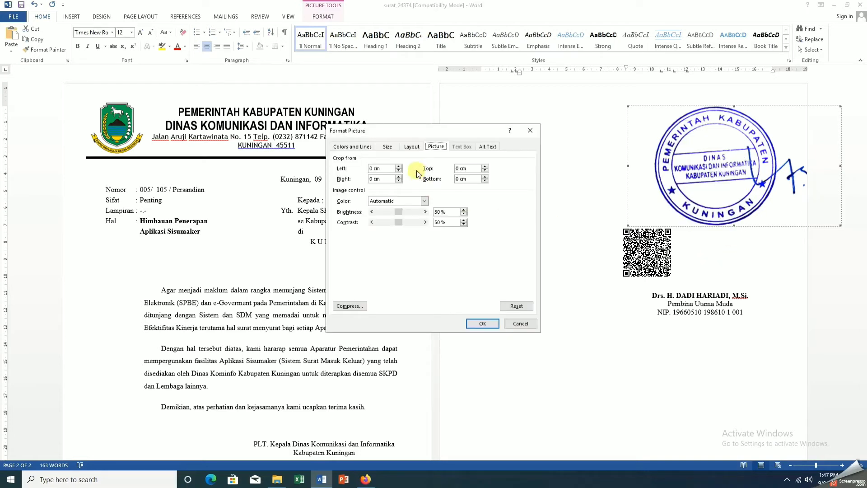
click(412, 147)
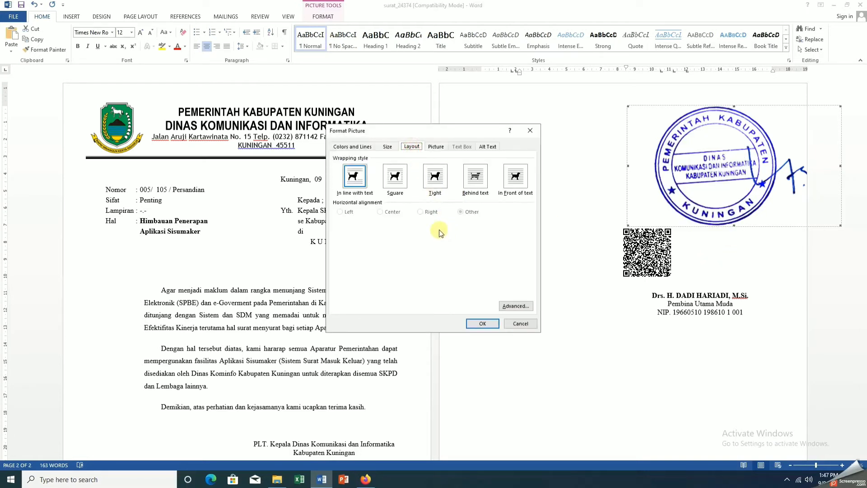
click(482, 193)
click(482, 324)
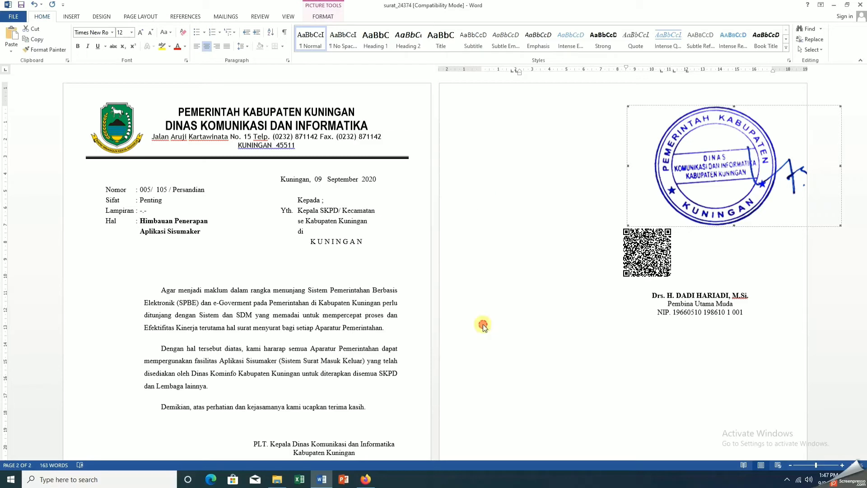
Set the wrapping style of the QR code picture above the signatory's name to Behind text.
scroll(553, 281, down, 5)
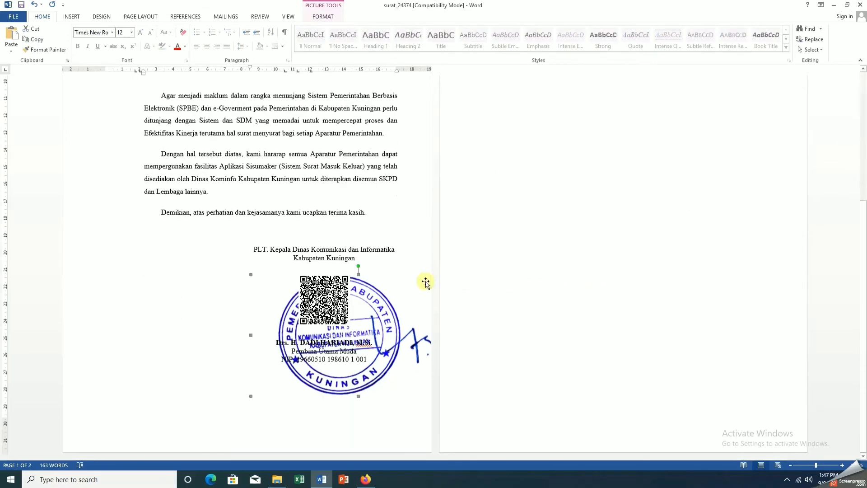
click(328, 298)
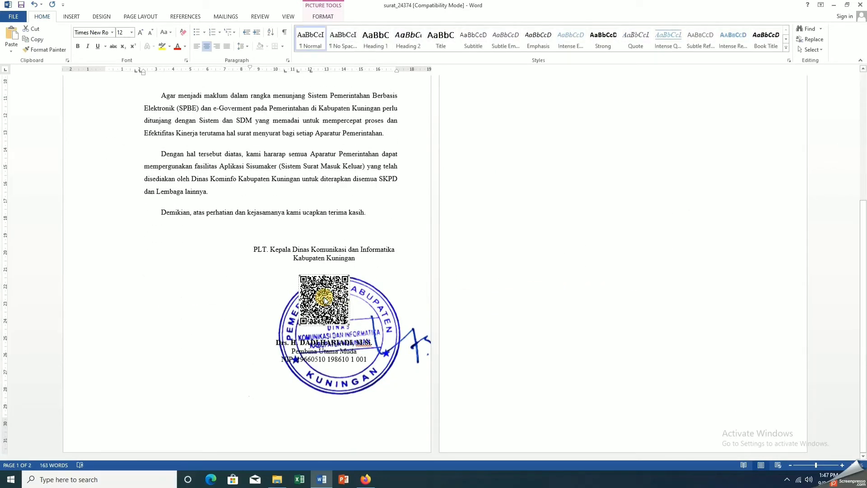
right_click(324, 299)
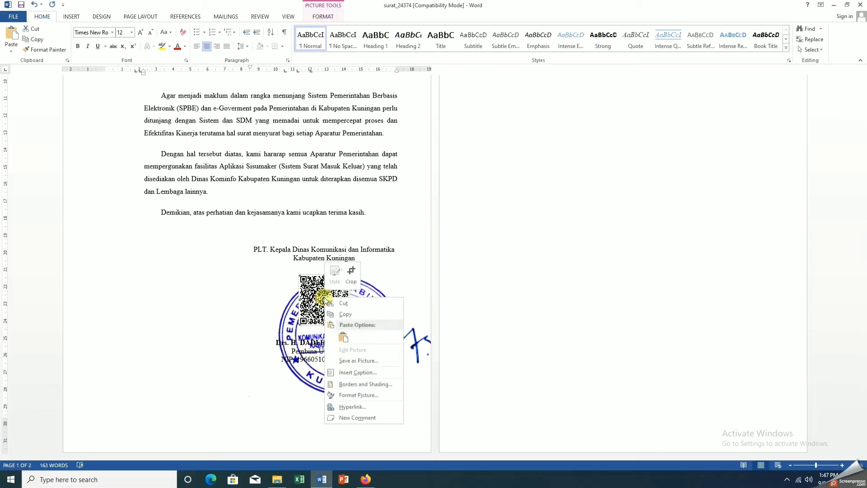
click(366, 395)
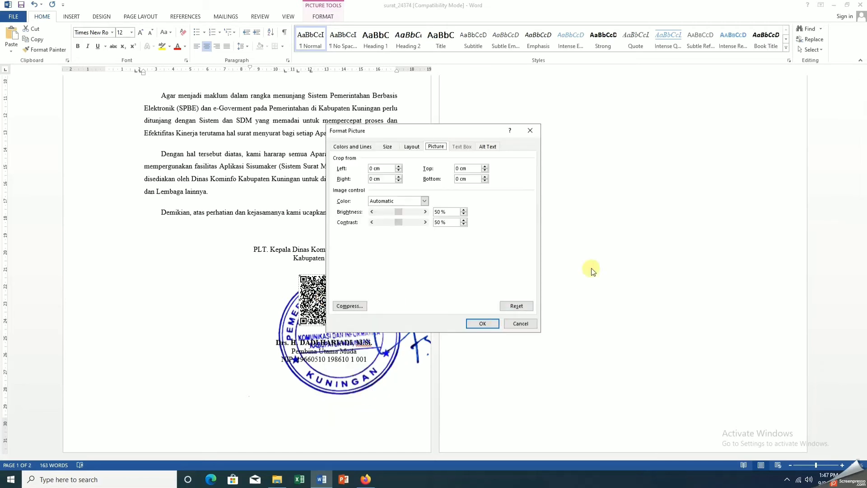
click(411, 148)
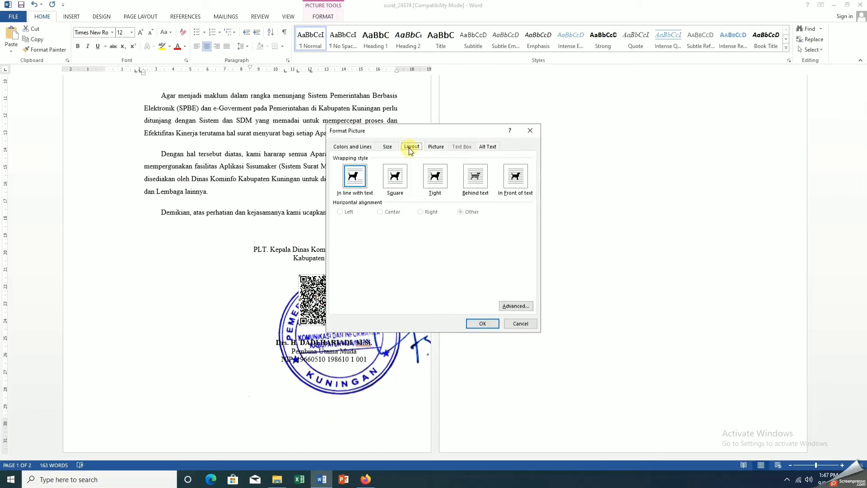
click(475, 176)
click(482, 323)
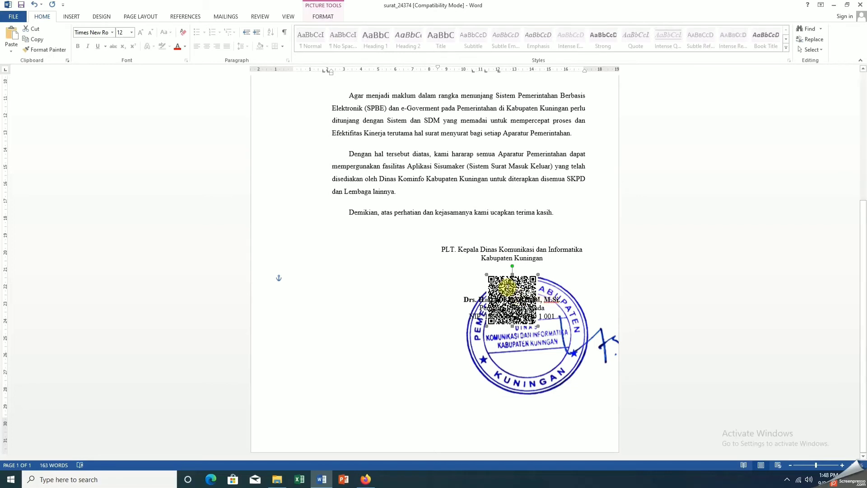
Use Select Objects to pick the QR code and move it into the blank area beside the signature block.
click(515, 285)
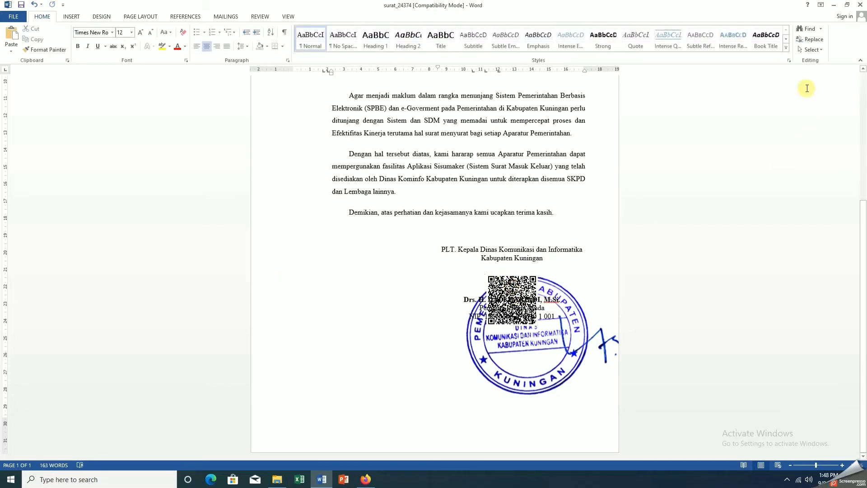
click(801, 50)
click(791, 72)
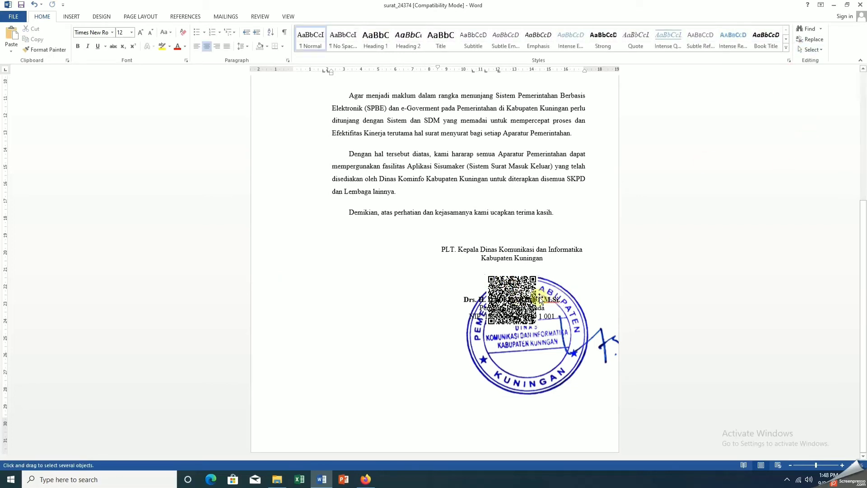
drag(519, 298, 358, 293)
Shrink the stamp and signature picture and move it up over the signatory's title and name.
click(557, 361)
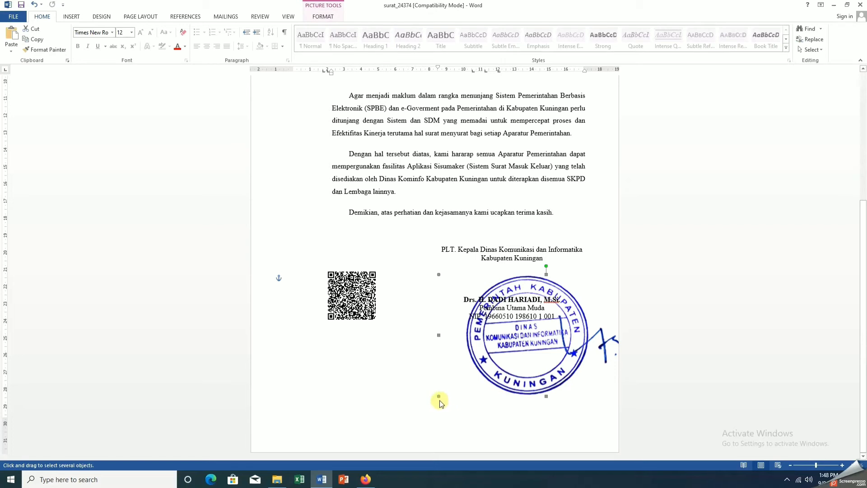
mouse_move(440, 398)
mouse_down()
mouse_move(470, 368)
mouse_move(497, 361)
mouse_move(509, 304)
mouse_move(453, 294)
mouse_up()
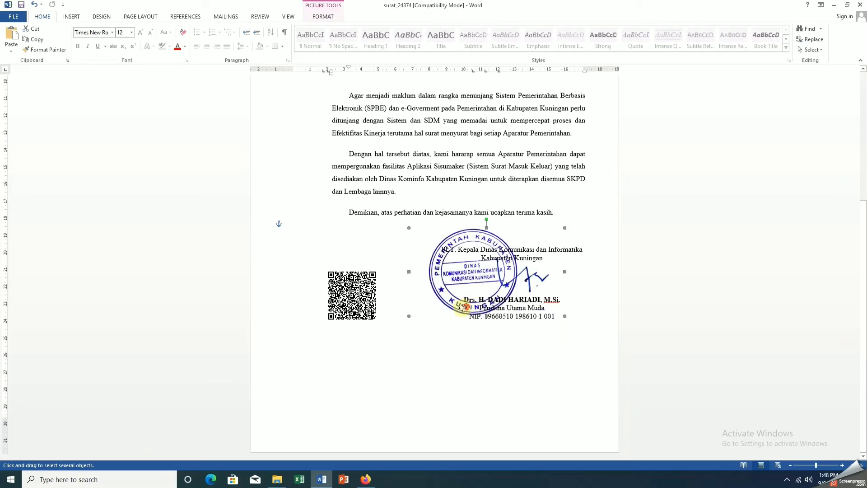
click(546, 359)
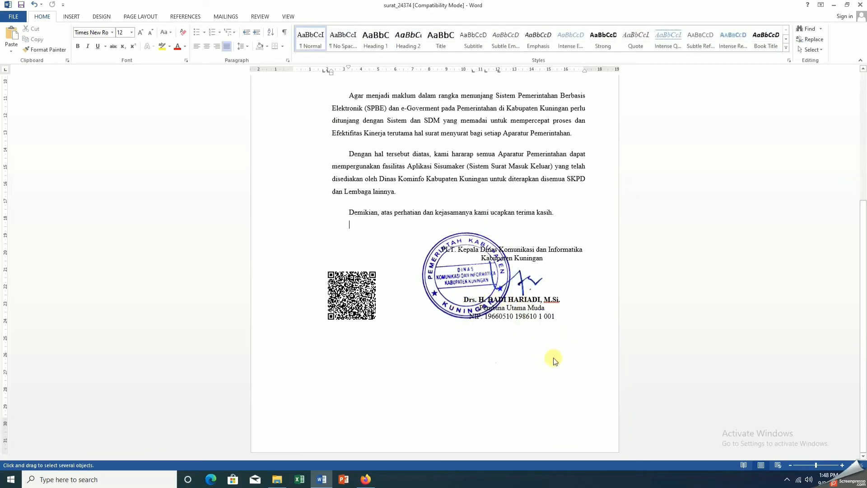
Use Select Objects to pick the stamp and signature picture again, shrink it slightly and adjust its position over the signature block.
click(483, 310)
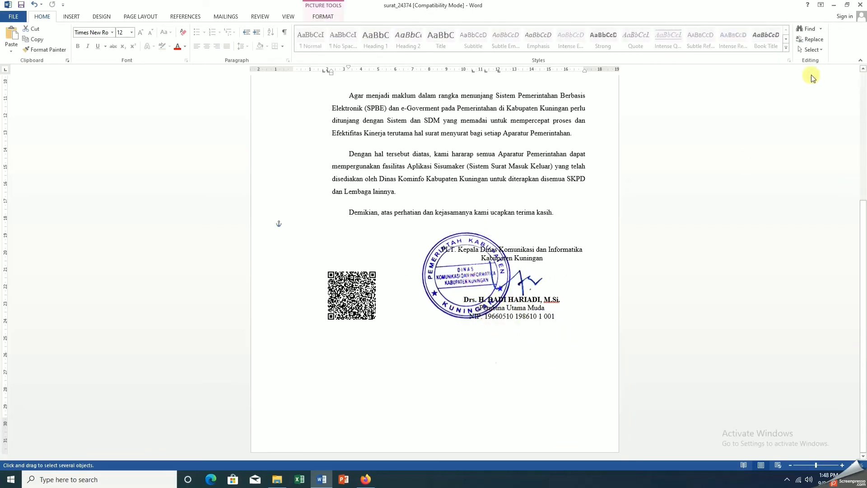
click(808, 51)
click(567, 235)
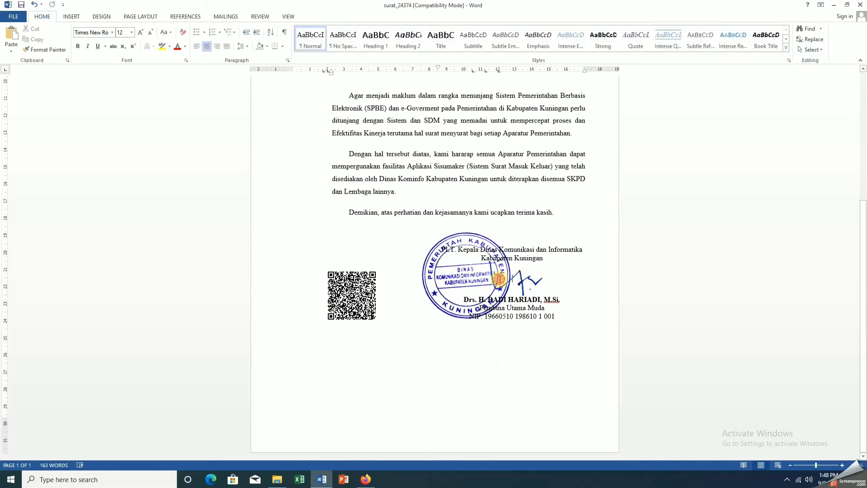
click(809, 50)
click(763, 71)
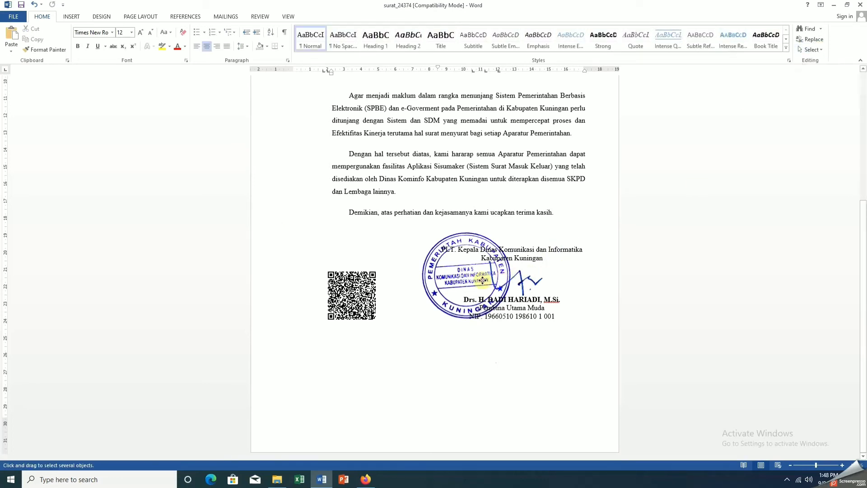
click(426, 259)
drag(402, 232, 412, 241)
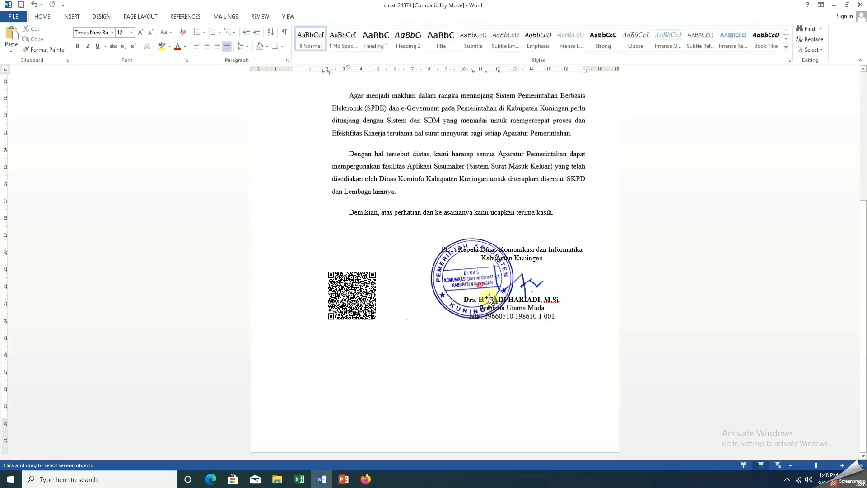
Save the letter as a PDF named Himbauan Penerapan Aplikasi Sisumaker in the sisumaker folder on drive E.
scroll(519, 287, up, 5)
scroll(500, 273, up, 2)
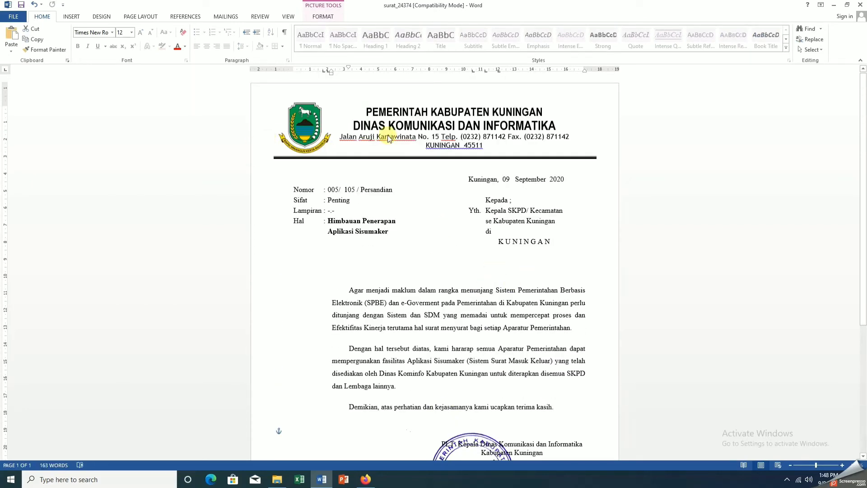
key(F12)
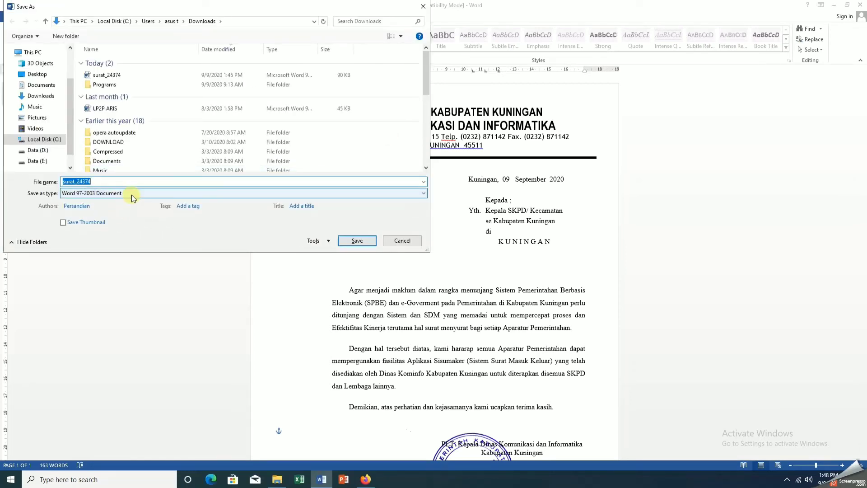
text(Him)
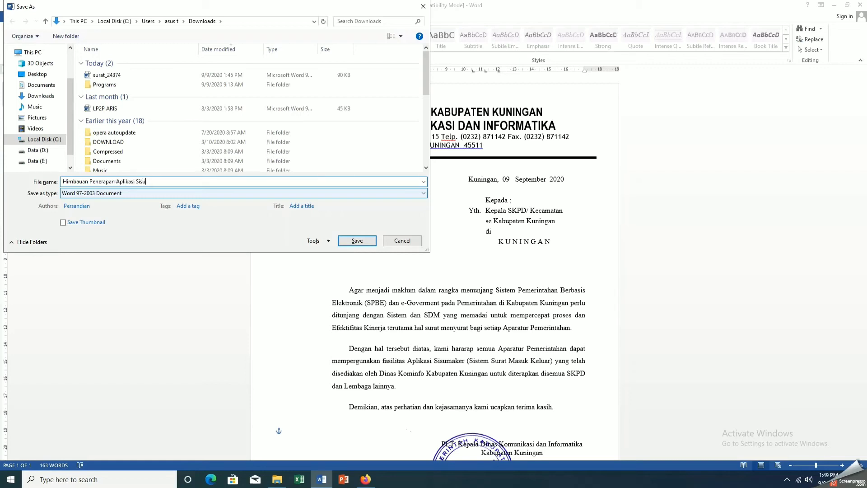
click(177, 194)
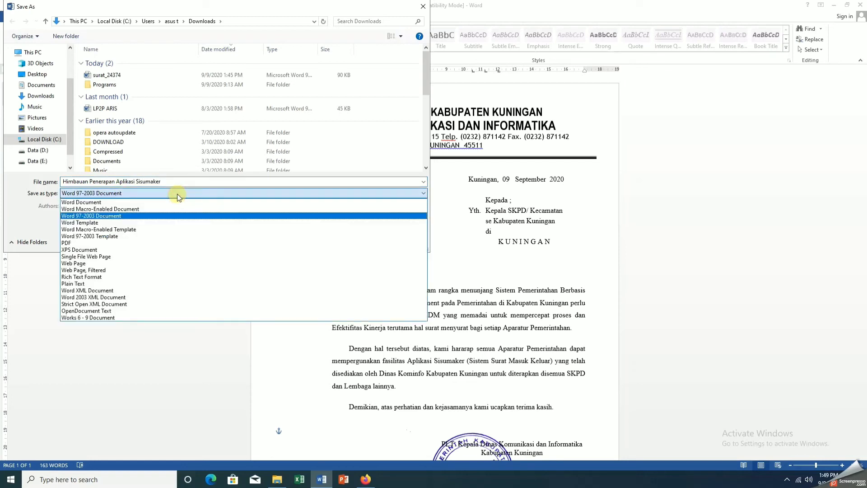
click(161, 241)
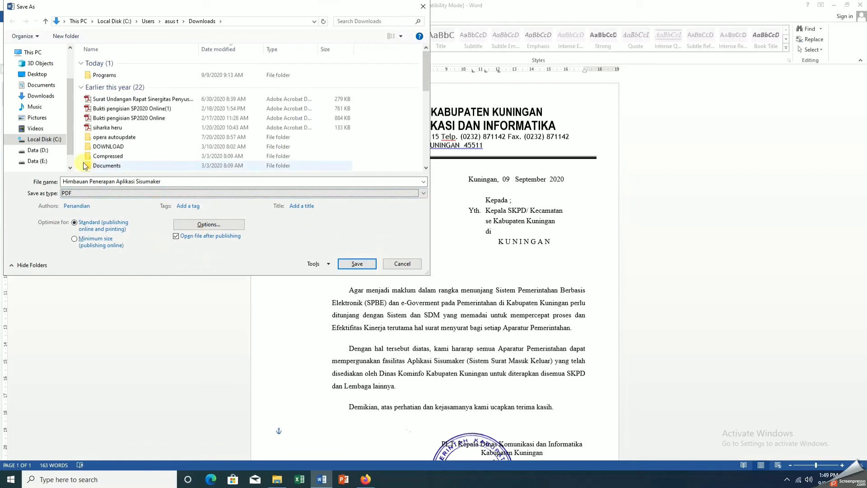
click(48, 160)
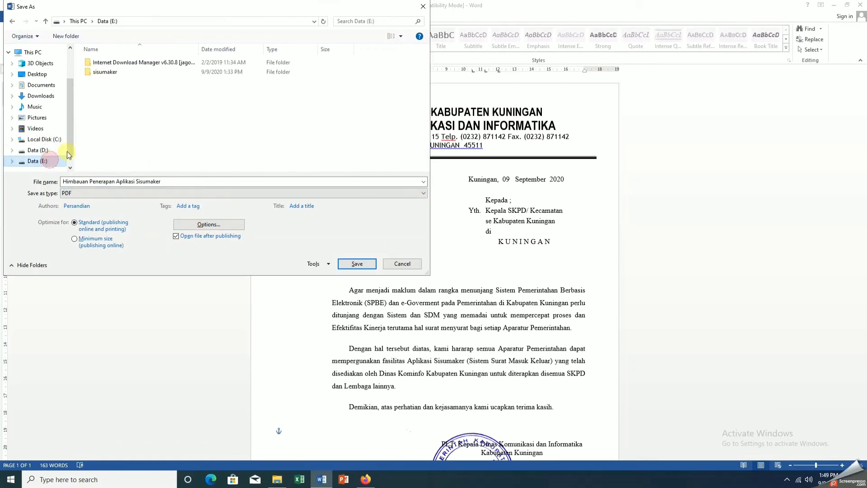
double_click(105, 74)
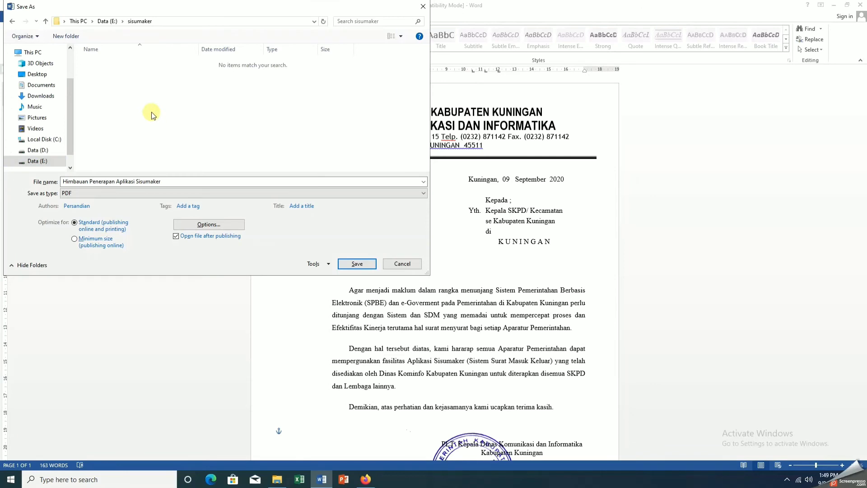
click(350, 262)
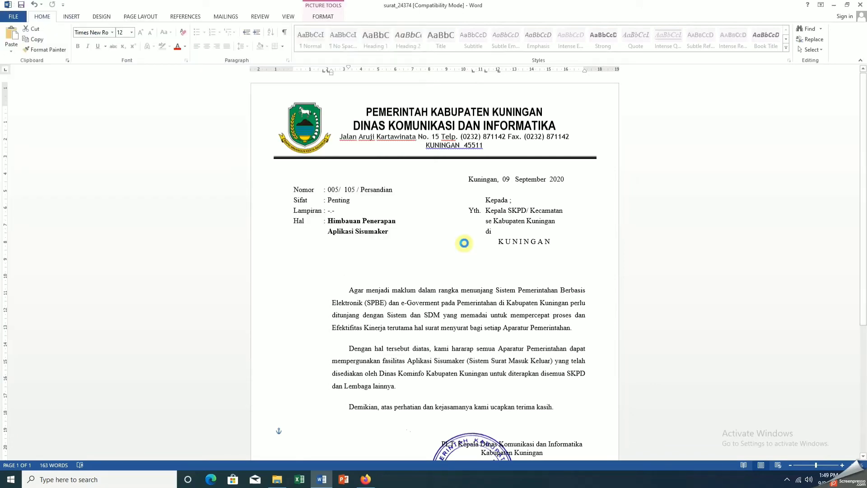
Check the published PDF down to the stamp and QR code, and close it.
scroll(464, 243, down, 5)
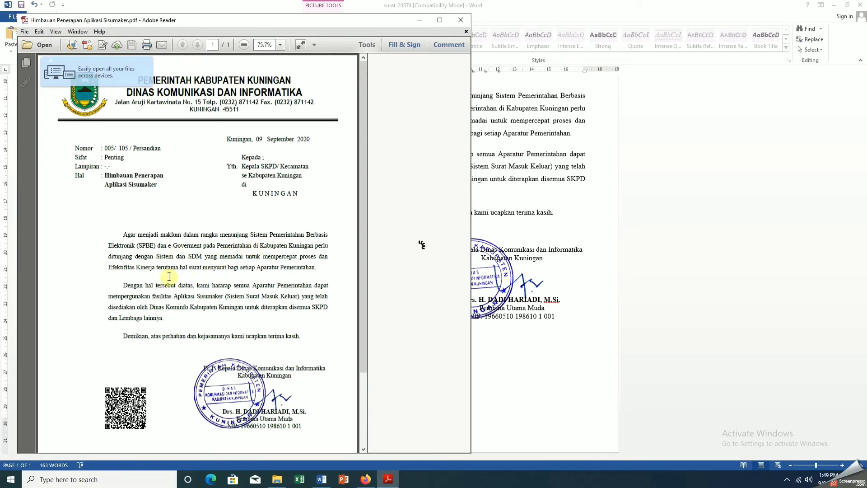
scroll(210, 251, down, 3)
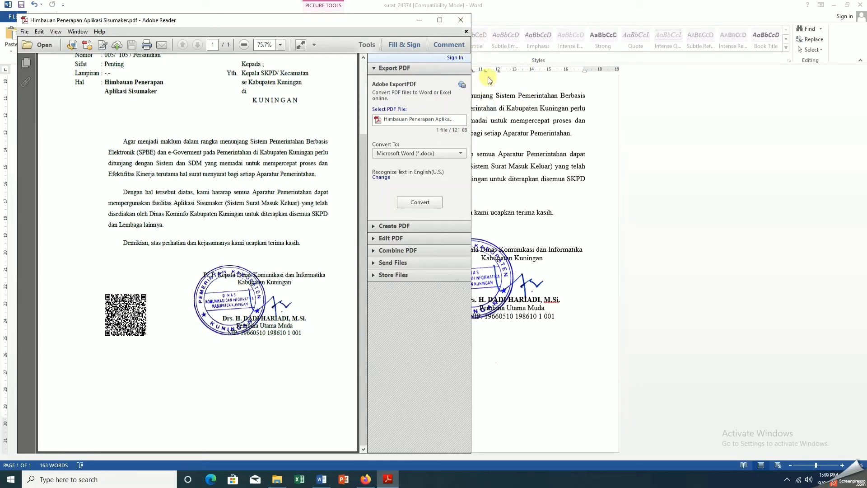
click(460, 20)
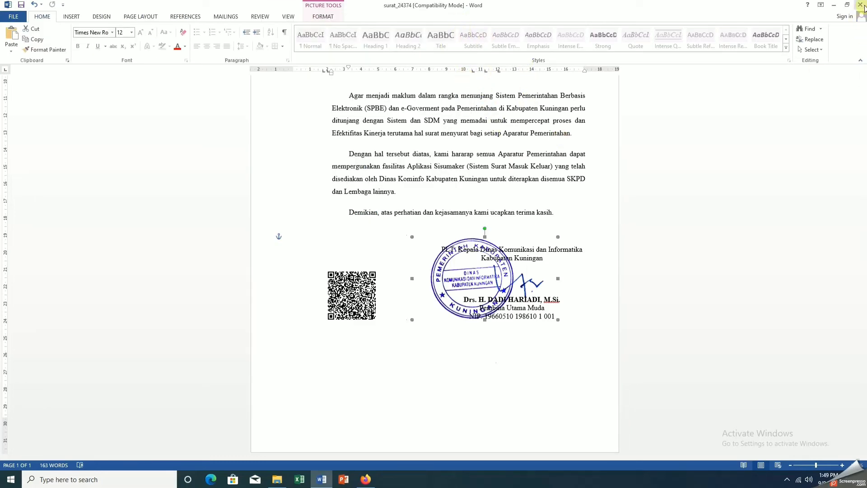
Switch to Sisumaker in Firefox and open Disposisi for the 09 September 2020 letter Himbauan Penerapan Aplikasi Sisumaker.
click(833, 4)
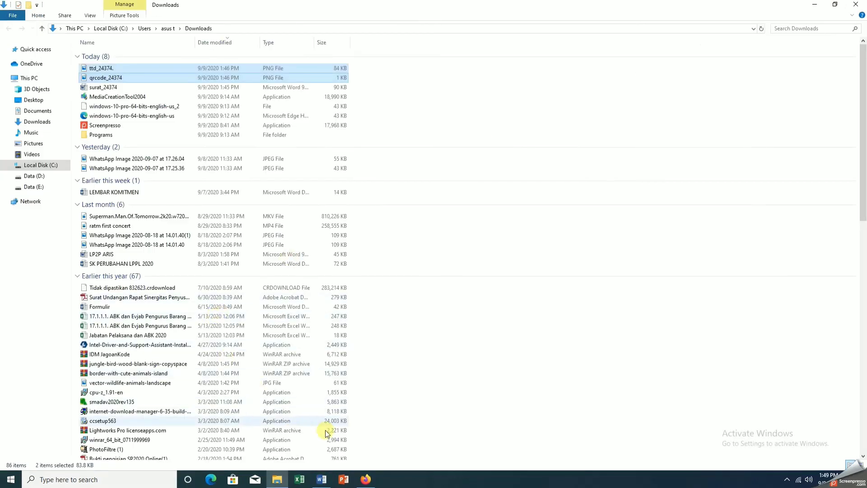
click(365, 479)
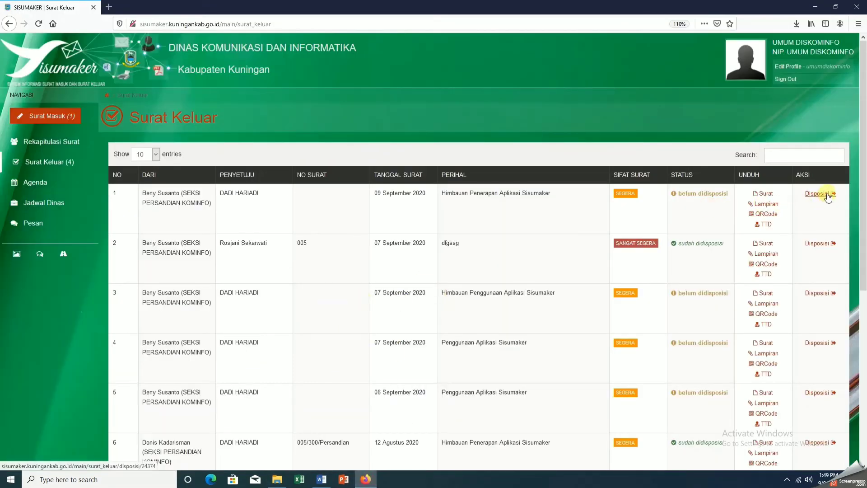
click(819, 193)
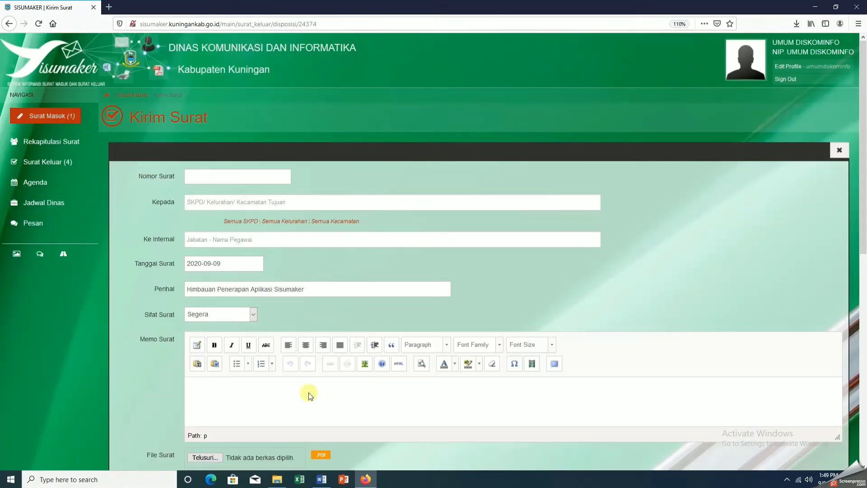
Check the letter's number in Word and enter 005/105/Persandian as the Nomor Surat in the Kirim Surat form.
click(321, 480)
scroll(367, 368, up, 3)
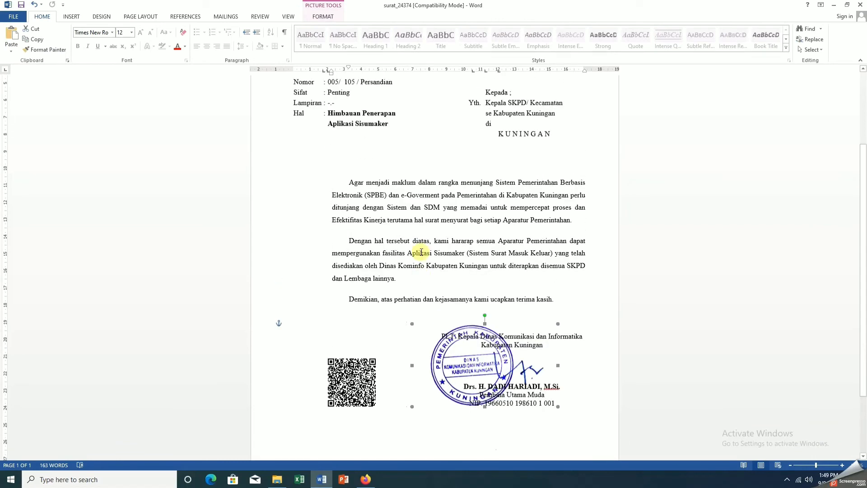
click(365, 478)
click(206, 174)
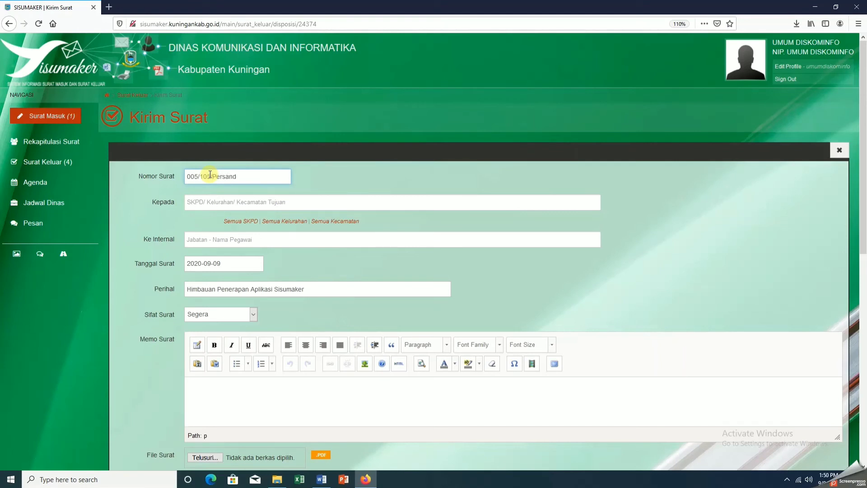
Choose Kecamatan Japara as the Kepada recipient of the letter.
click(201, 206)
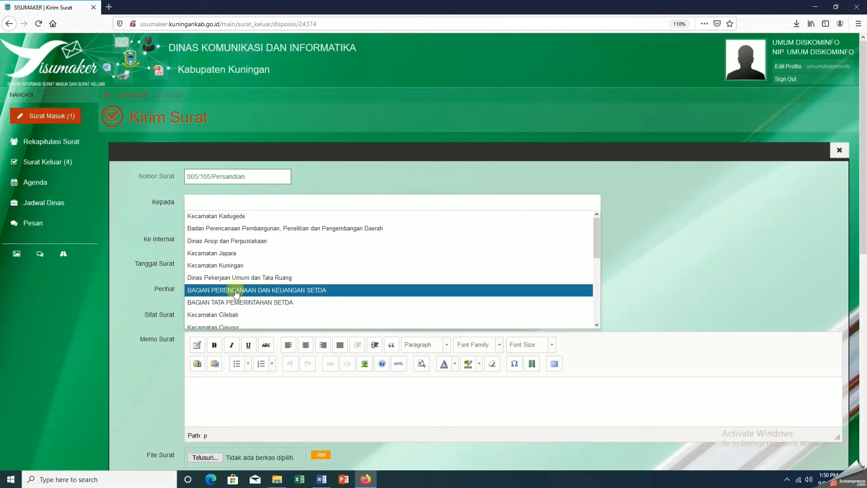
scroll(239, 292, down, 5)
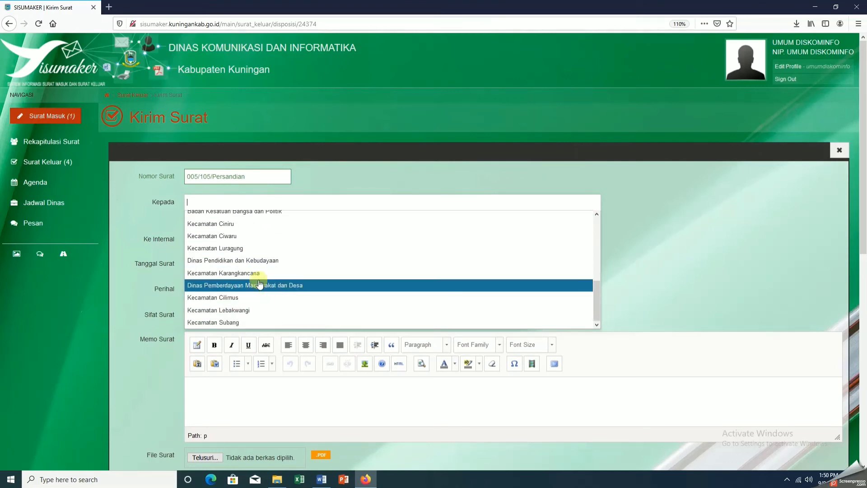
scroll(257, 247, up, 5)
click(336, 181)
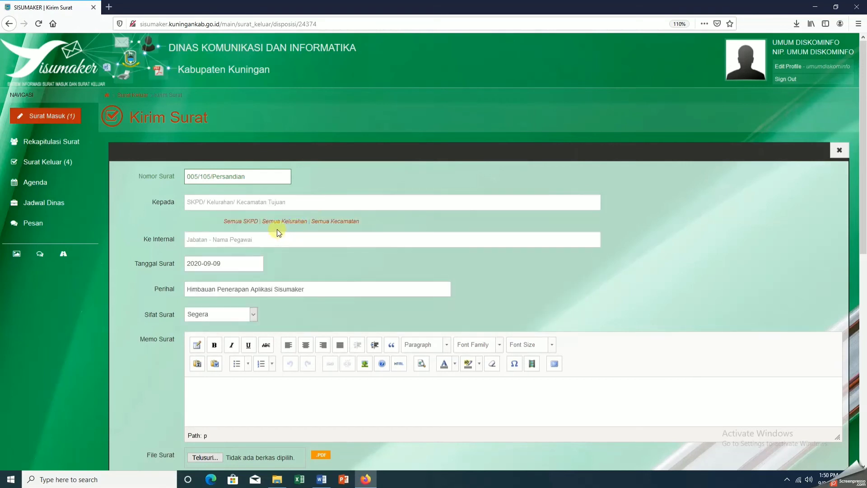
click(271, 221)
click(305, 207)
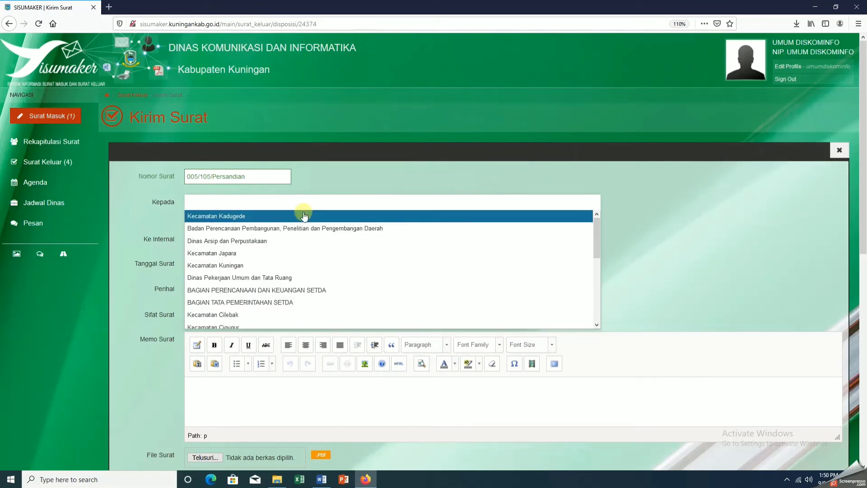
click(306, 257)
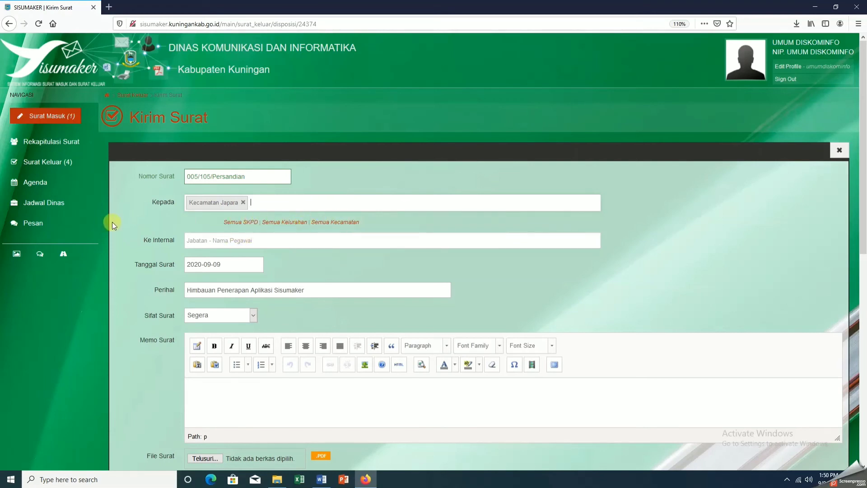
Add the Kepala Seksi / Sub Bagian who drafted the letter (Seksi Persandian) as the Ke Internal recipient.
click(209, 240)
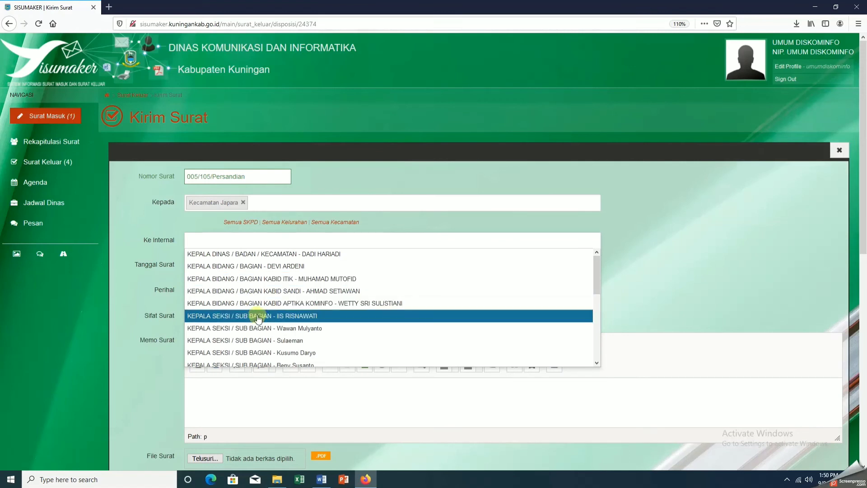
scroll(260, 322, down, 2)
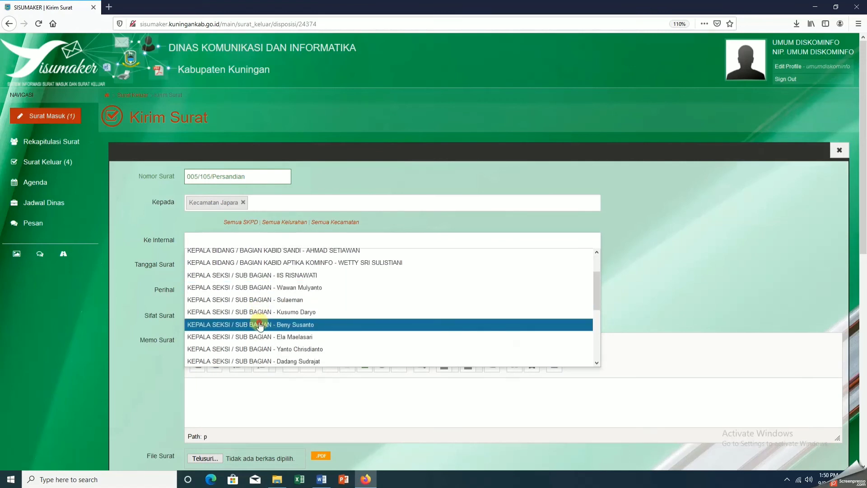
click(260, 324)
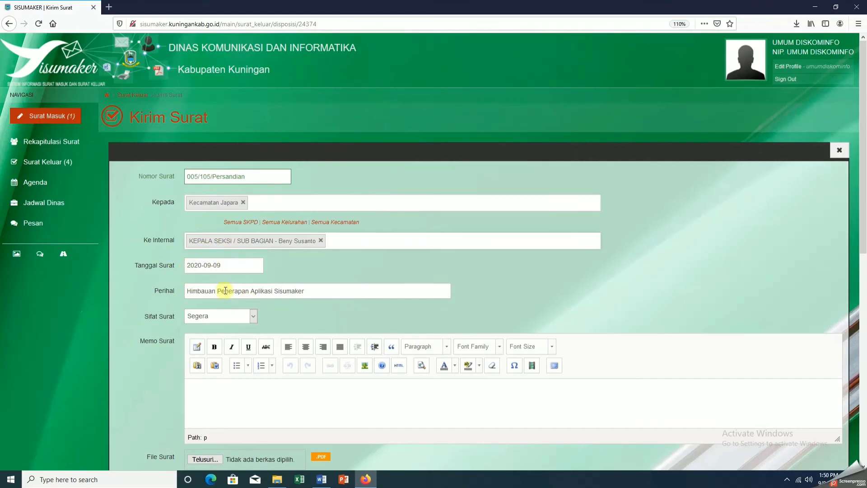
Attach the PDF Himbauan Penerapan Aplikasi Sisumaker from the sisumaker folder as the File Surat and send the letter.
scroll(225, 291, down, 3)
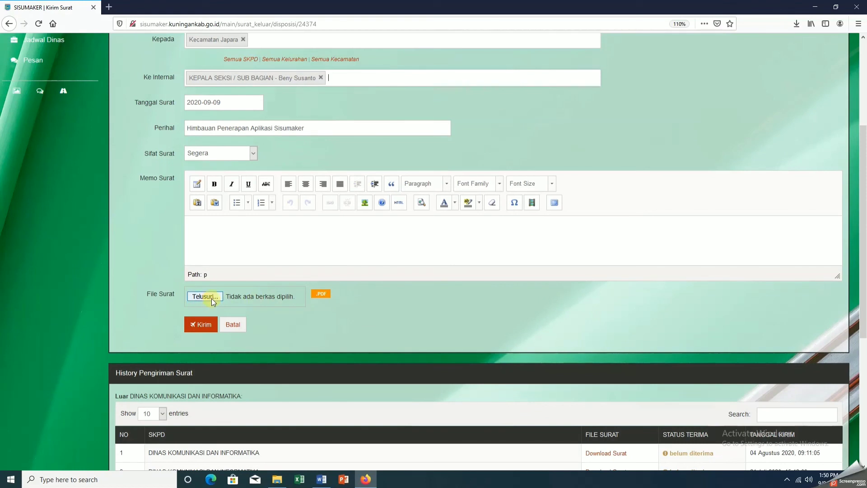
click(211, 297)
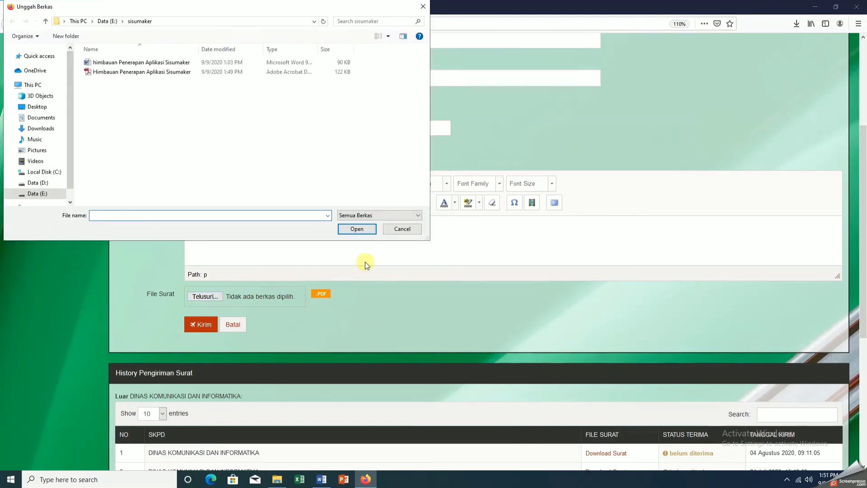
click(175, 72)
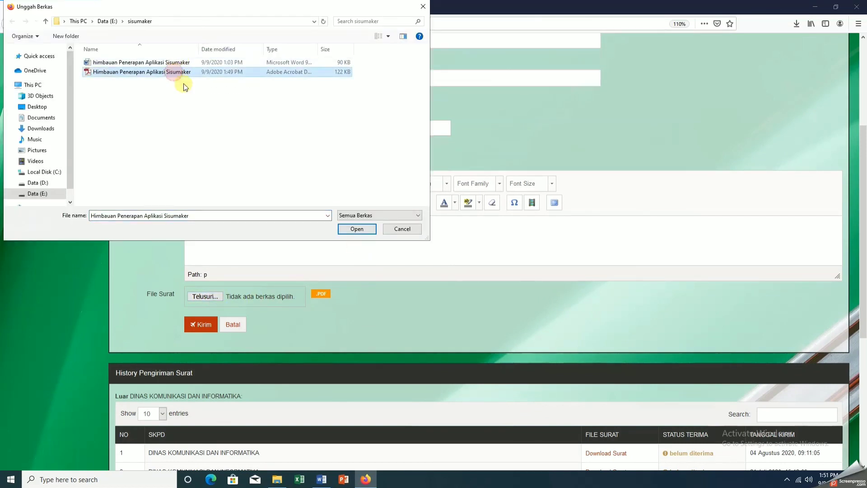
click(356, 228)
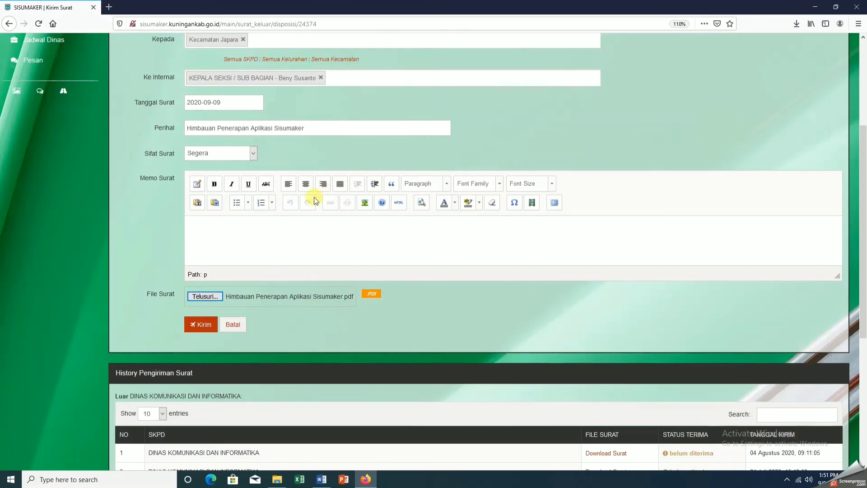
scroll(296, 229, down, 3)
click(205, 168)
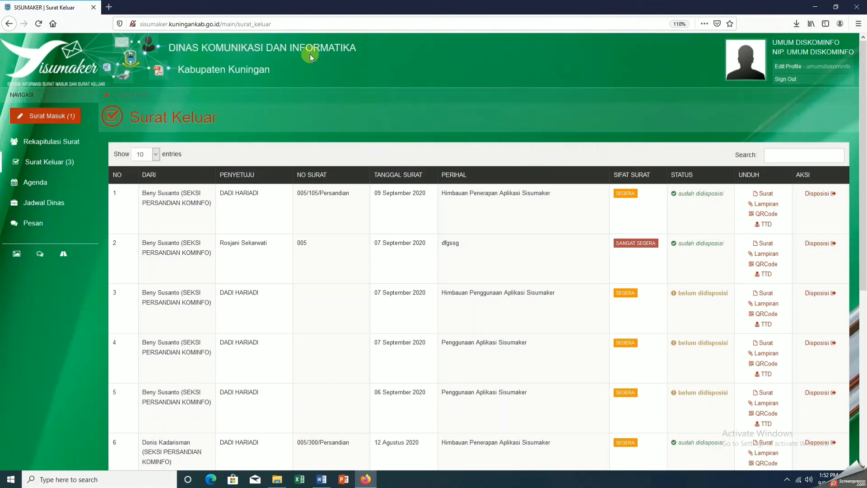
Shorten the web address to sisumaker.kuningankab.go.id without loading it, and dismiss the suggestions.
click(221, 23)
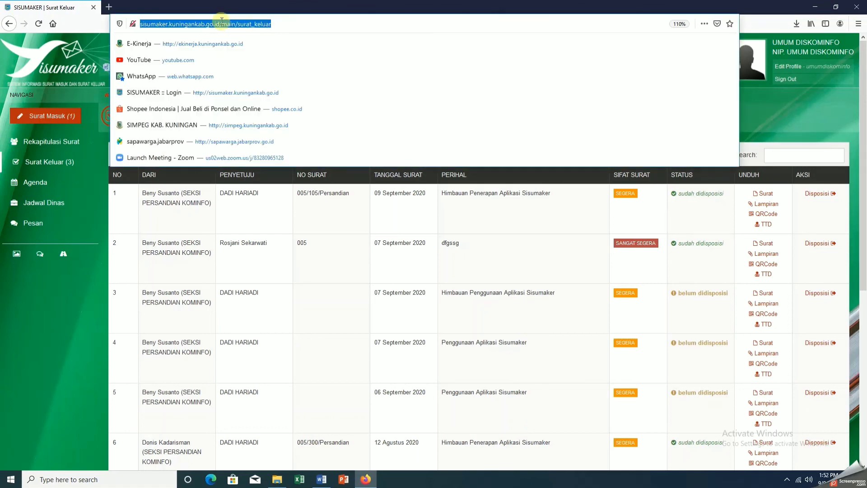
key(Escape)
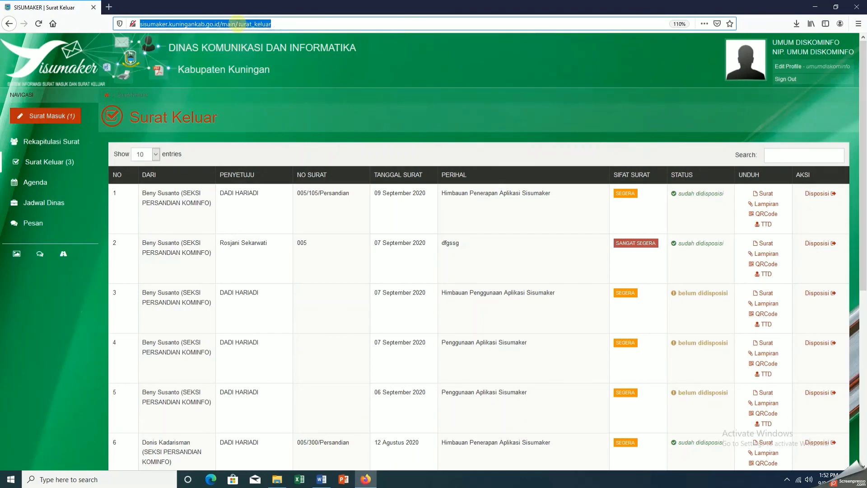
click(287, 22)
key(BackSpace)
key(BackSpace)
key(BackSpace)
key(BackSpace)
key(BackSpace)
key(BackSpace)
key(BackSpace)
key(BackSpace)
key(BackSpace)
key(BackSpace)
key(BackSpace)
key(BackSpace)
key(BackSpace)
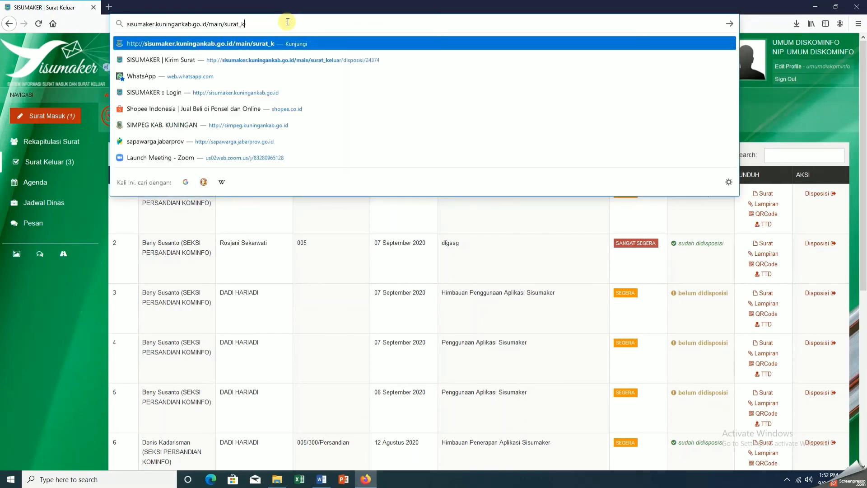
key(BackSpace)
key(BackSpace)
key(BackSpace)
key(BackSpace)
key(BackSpace)
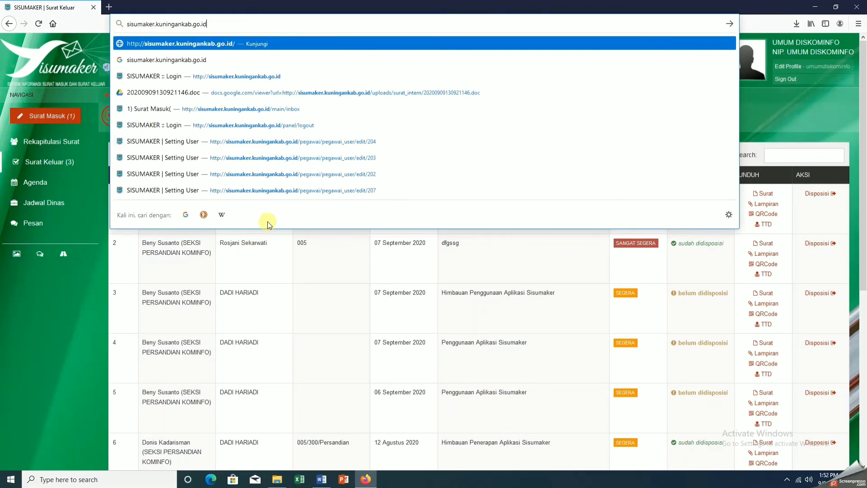
click(762, 111)
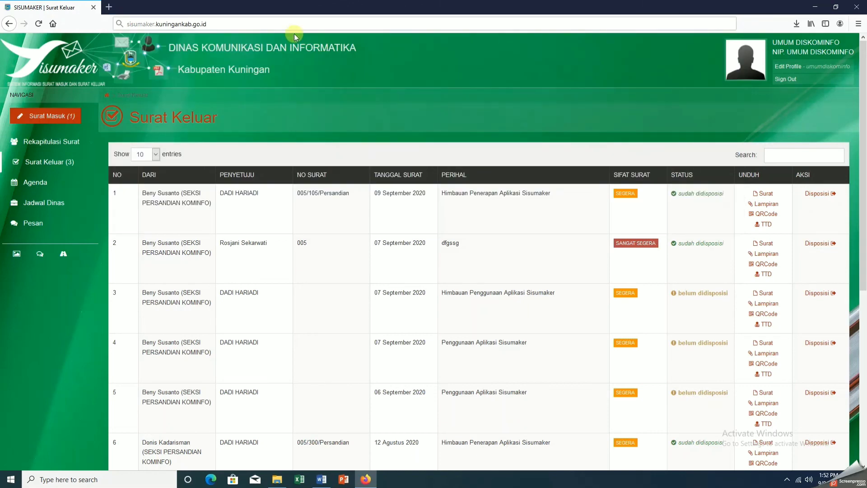